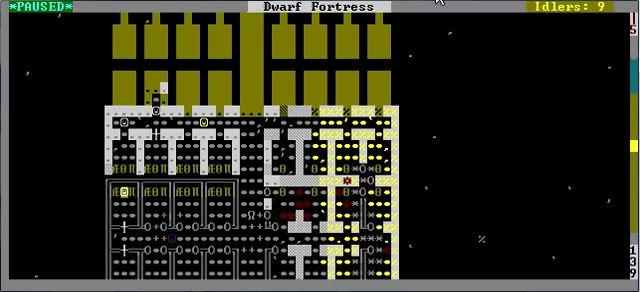
Step: Survey the farmland north of the fortress and review the dig designations list
key(shift+Up)
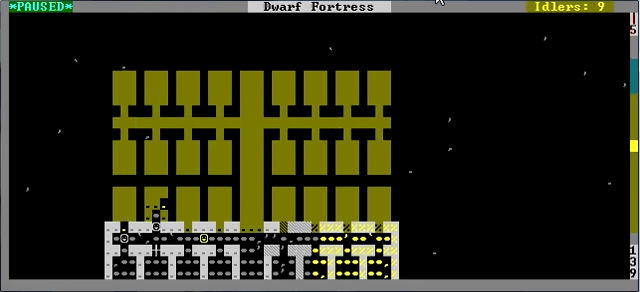
key(shift+Up)
key(shift+Down)
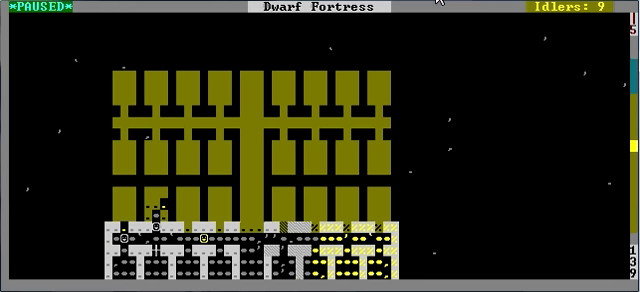
key(shift+Down)
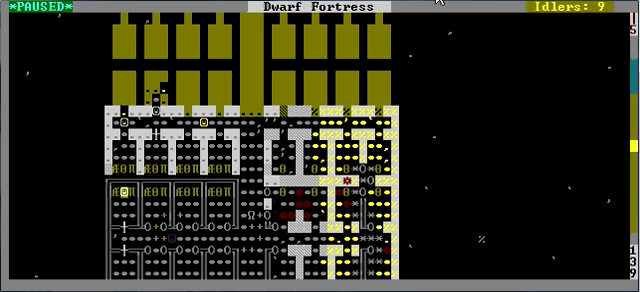
key(shift+Down)
key(shift+Up)
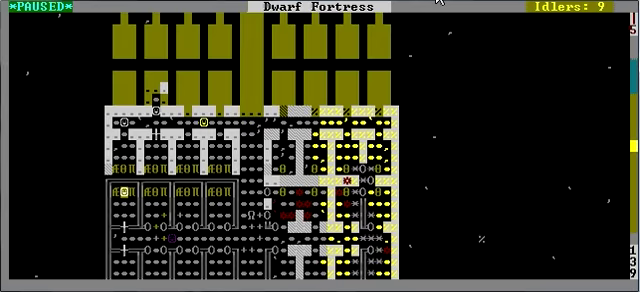
key(shift+Down)
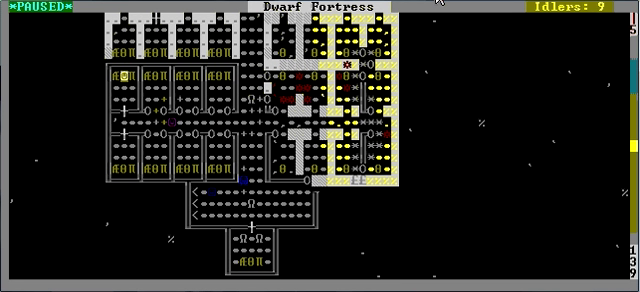
key(shift+Up)
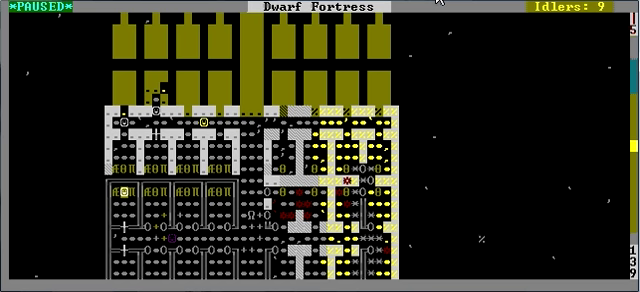
key(shift+Up)
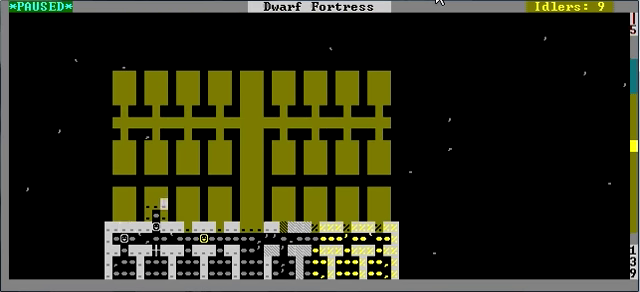
key(shift+Down)
key(shift+Up)
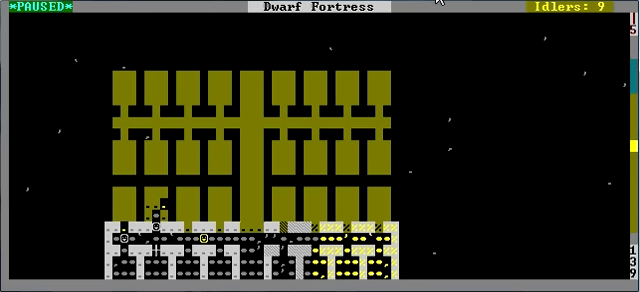
key(shift+Down)
key(d)
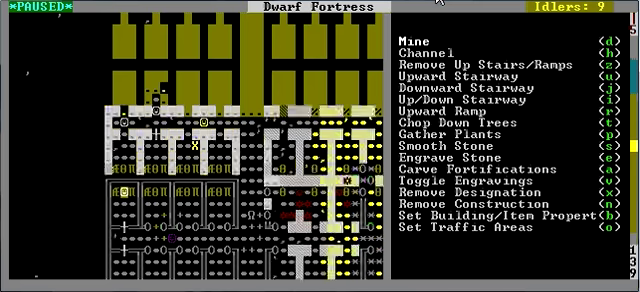
key(Escape)
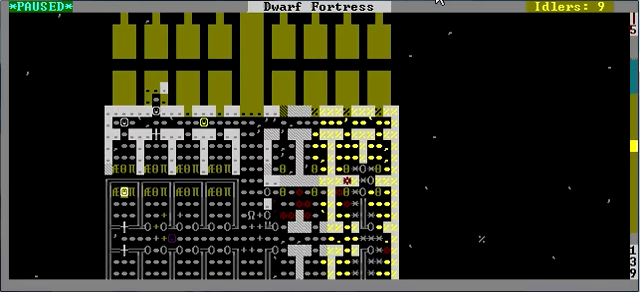
key(shift+Down)
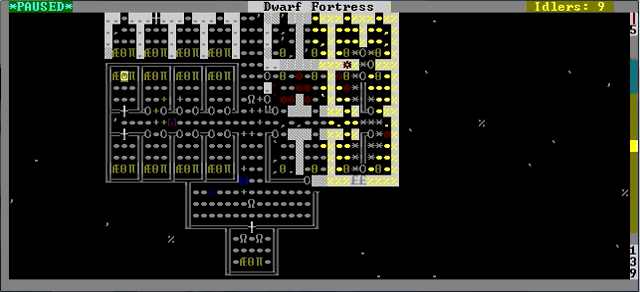
Step: Unpause the game and check the architect dwarf's skills and labors
key(space)
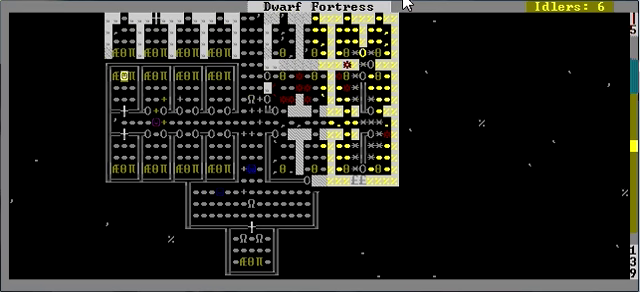
key(Up)
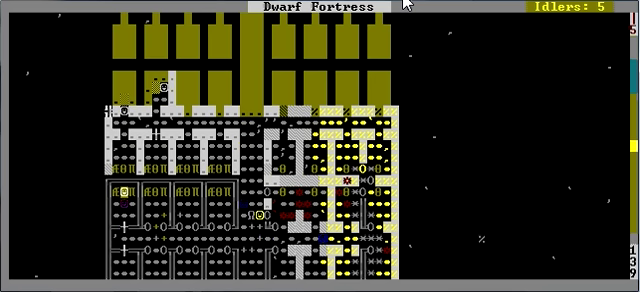
key(Left)
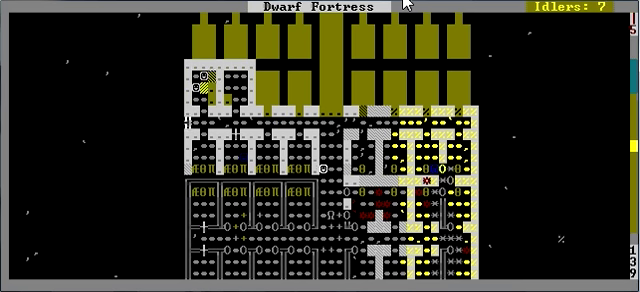
key(v)
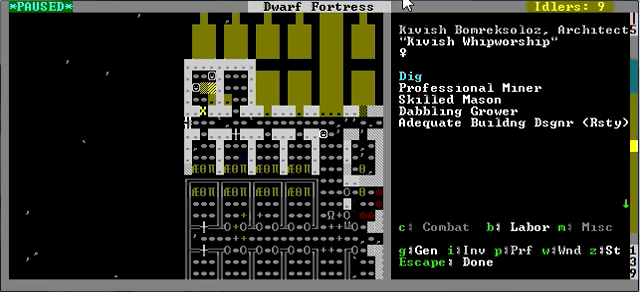
key(v)
key(Escape)
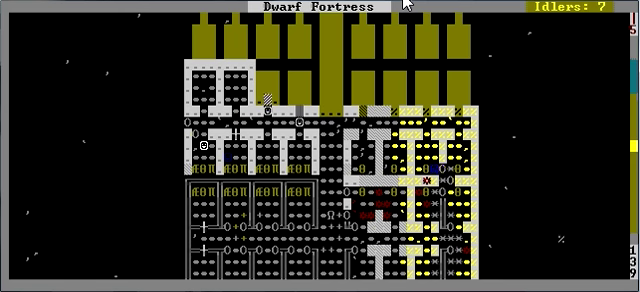
key(Up)
key(Down)
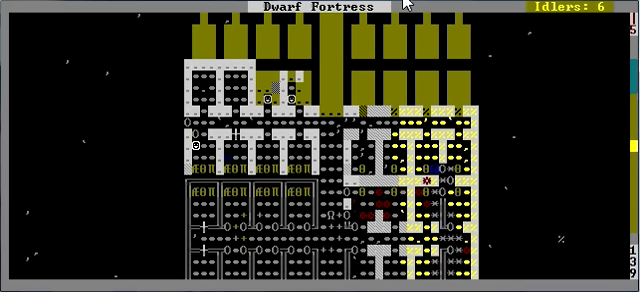
key(Down)
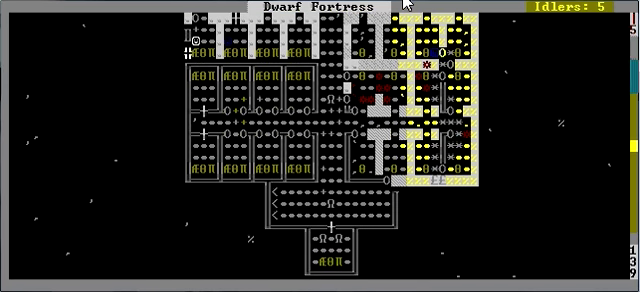
key(Right)
key(d)
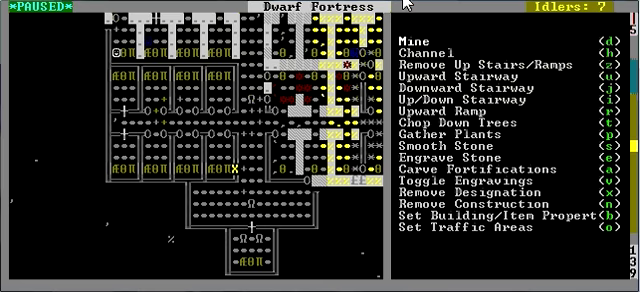
key(Right)
key(Right)
key(Right)
key(Down)
key(Down)
key(Right)
key(Right)
key(Right)
key(Down)
key(Down)
key(Down)
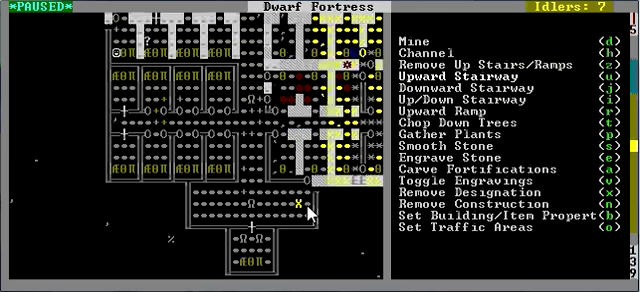
key(shift+period)
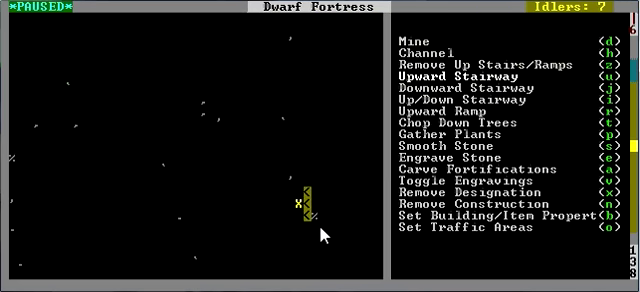
key(Escape)
key(shift+comma)
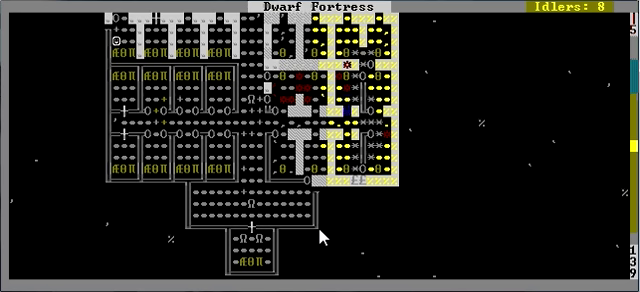
Step: Pan northwest to watch miners carve tunnels north of the hall and strike lace agate
key(shift+Up)
key(shift+Left)
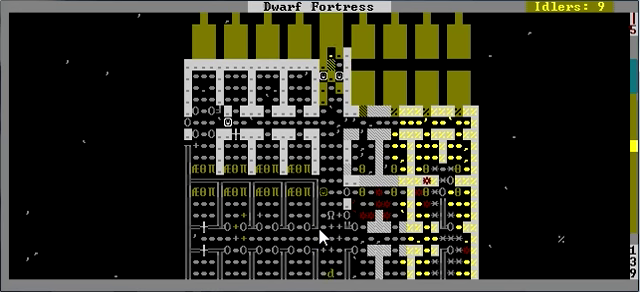
key(shift+Up)
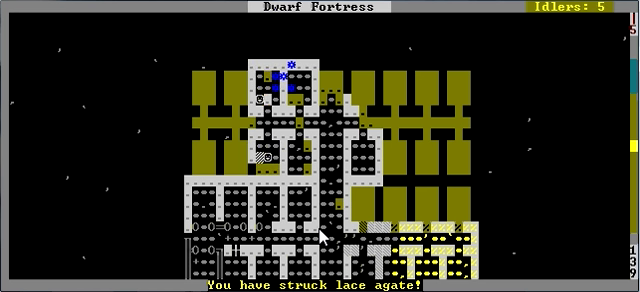
Step: Place a wall construction made of shale and return to the running map
key(Down)
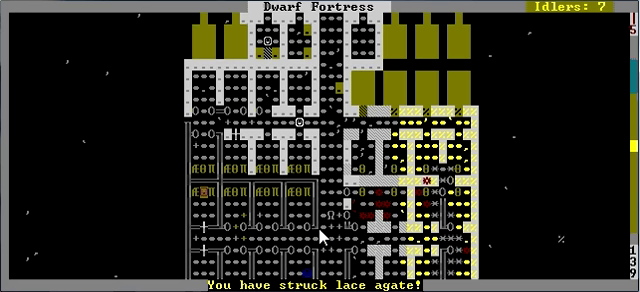
key(b)
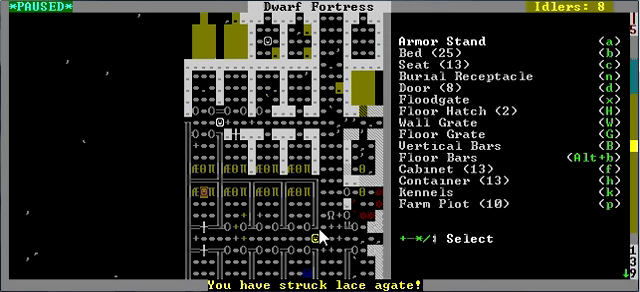
key(shift+c)
key(w)
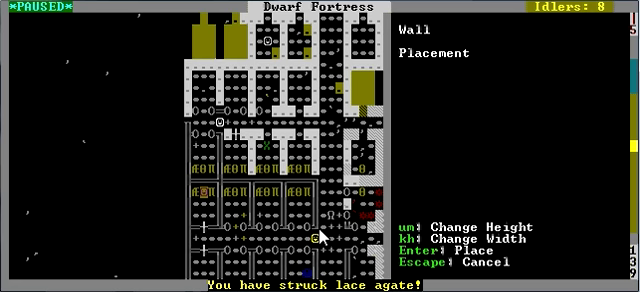
key(shift+Left)
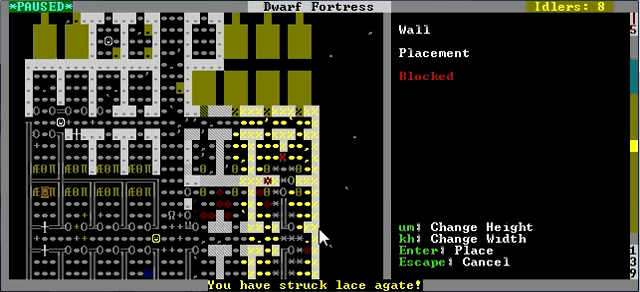
key(shift+Left)
key(Return)
key(Down)
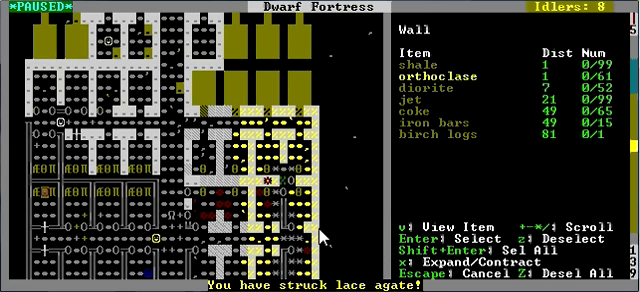
key(Down)
key(Down)
key(Down)
key(Up)
key(Up)
key(Up)
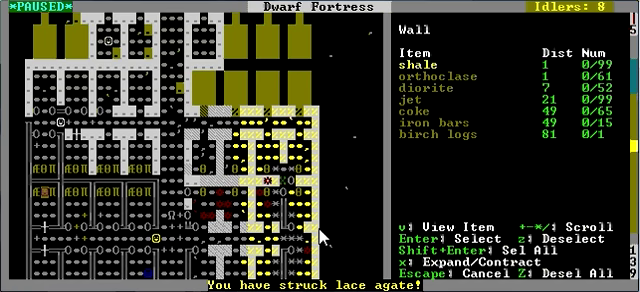
key(Return)
key(Escape)
key(Escape)
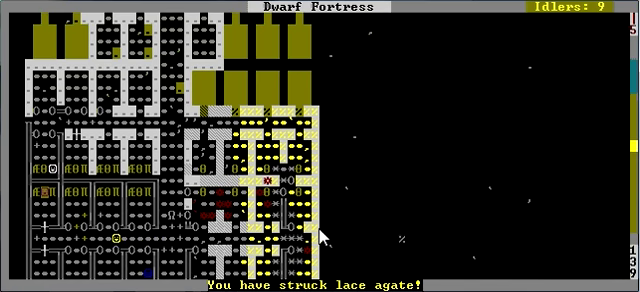
key(shift+Left)
key(shift+Up)
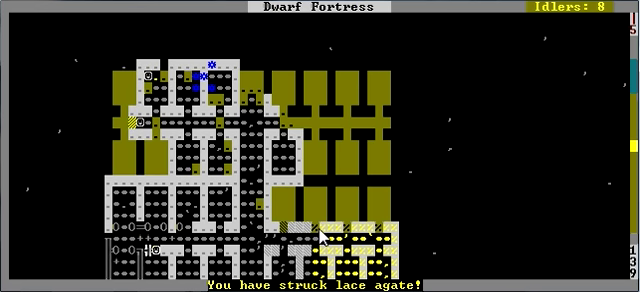
key(shift+period)
key(shift+period)
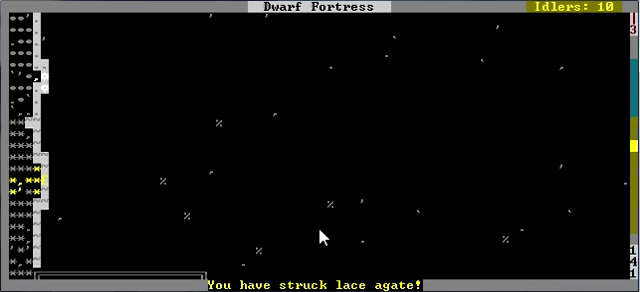
key(shift+period)
key(shift+period)
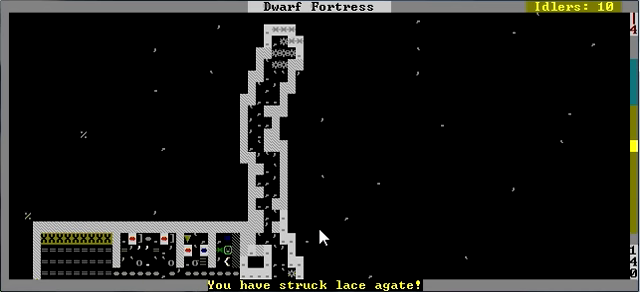
key(q)
key(Escape)
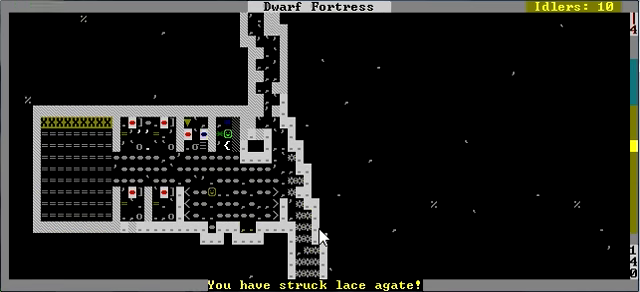
key(t)
key(Escape)
key(shift+period)
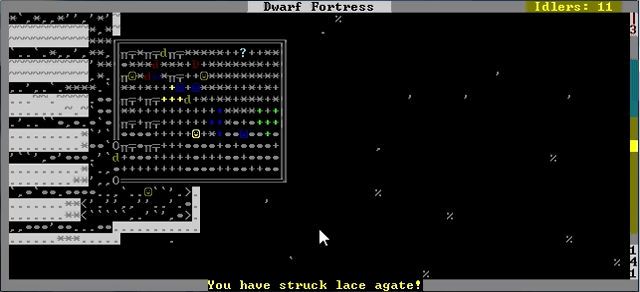
key(shift+period)
key(Left)
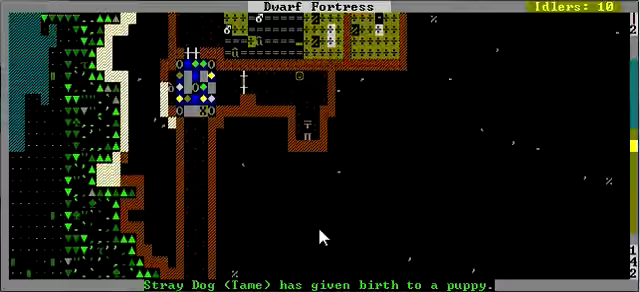
key(Up)
key(shift+comma)
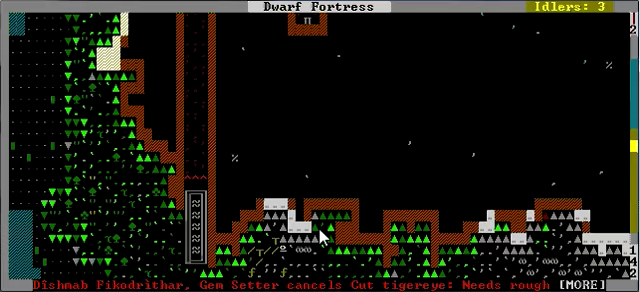
key(space)
key(q)
key(Escape)
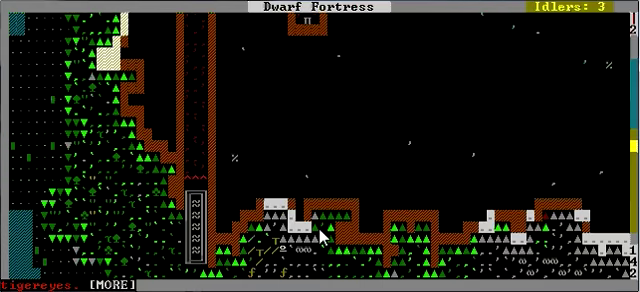
key(b)
key(shift+t)
key(w)
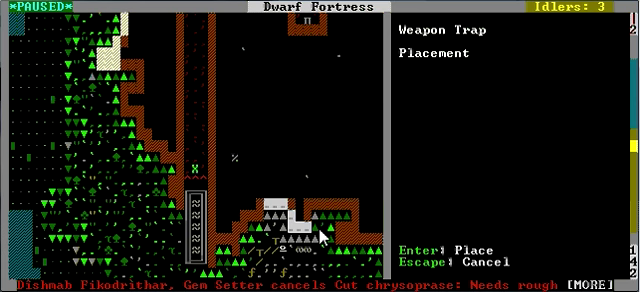
key(Return)
key(Return)
key(Escape)
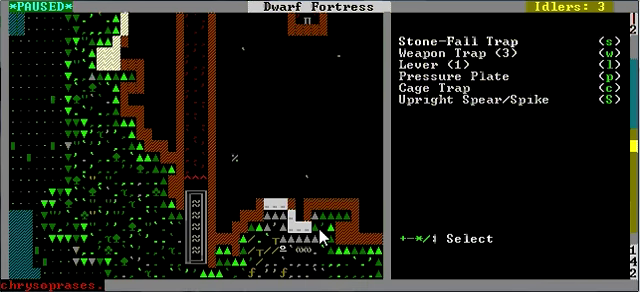
key(Escape)
key(Escape)
key(space)
key(shift+less)
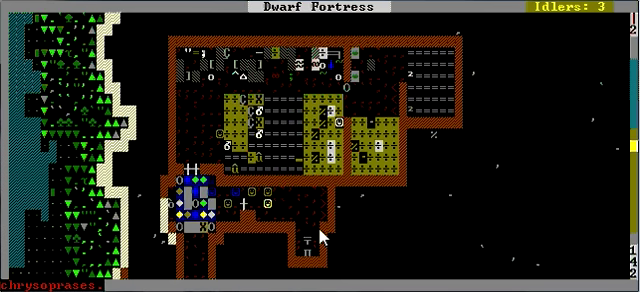
key(Down)
key(Up)
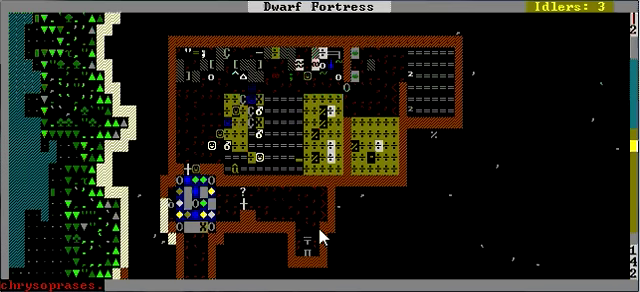
key(shift+less)
key(shift+less)
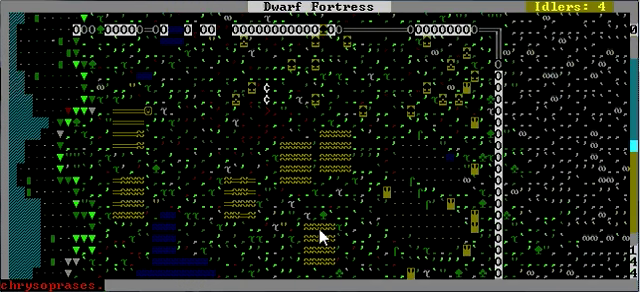
key(q)
key(Escape)
key(Escape)
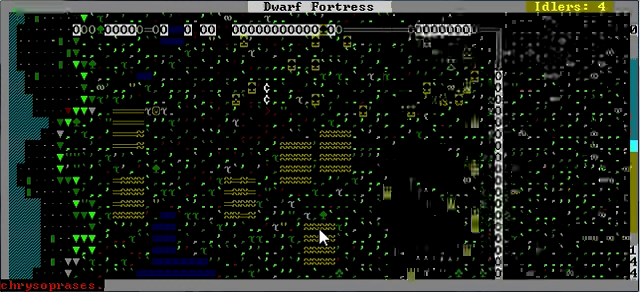
key(shift+greater)
key(space)
key(Down)
key(Up)
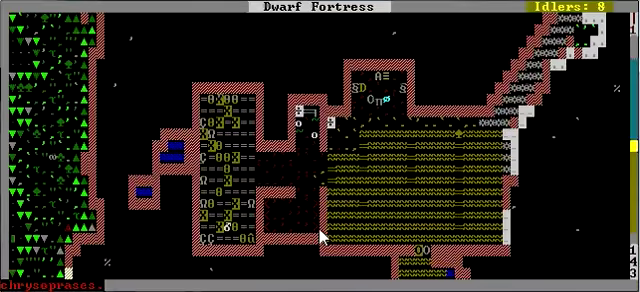
key(Right)
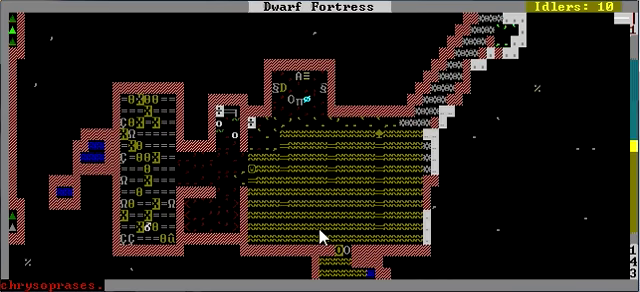
key(z)
key(Return)
key(Escape)
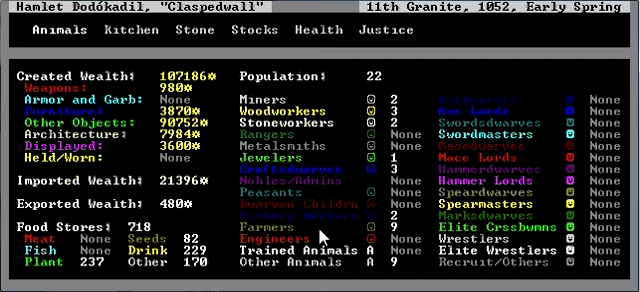
key(Escape)
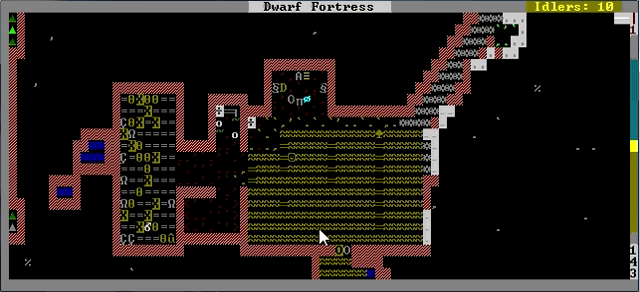
key(z)
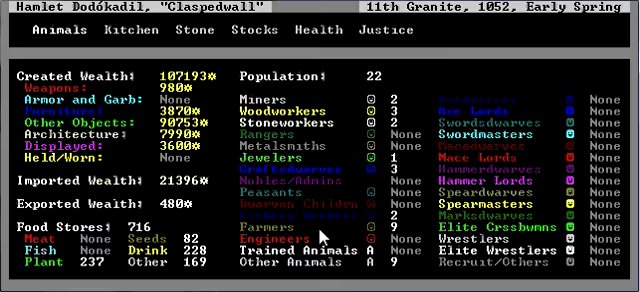
key(Escape)
key(shift+less)
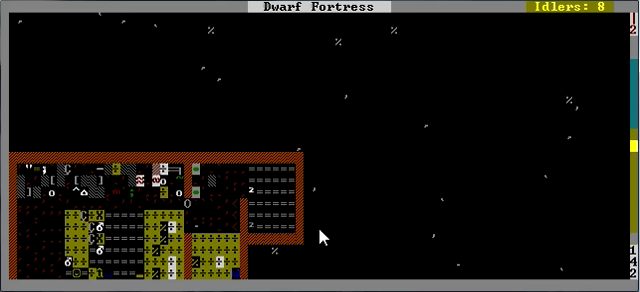
key(Left)
key(Down)
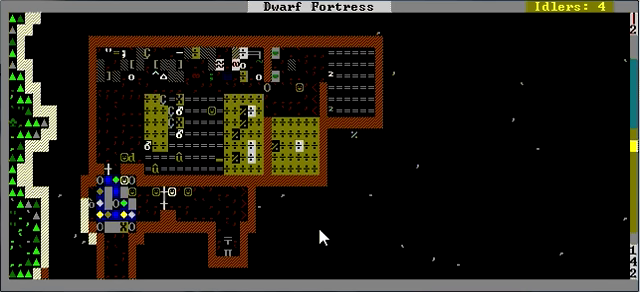
Step: Set the stockpile's maximum barrels to 35
key(q)
key(shift+r)
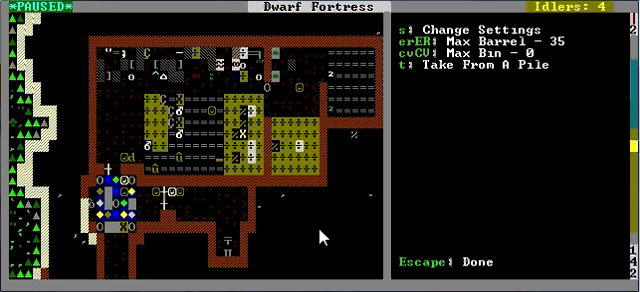
key(shift+e)
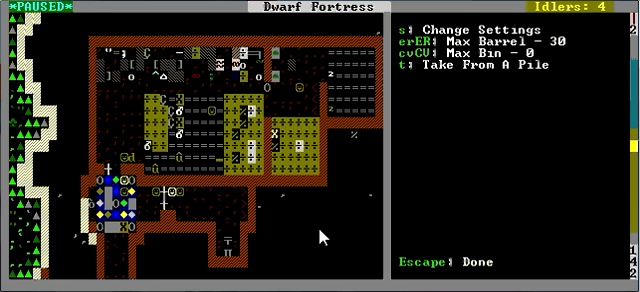
key(shift+r)
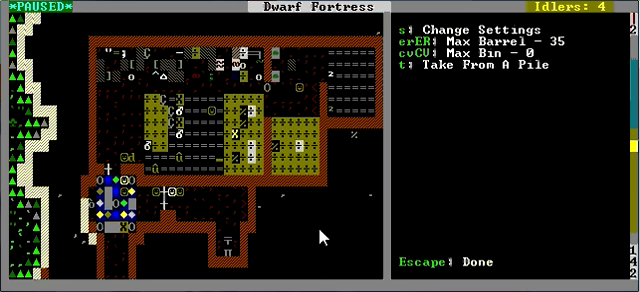
key(Escape)
Step: Look over the barrels in Furniture Stockpile #3
key(k)
key(Up)
key(Up)
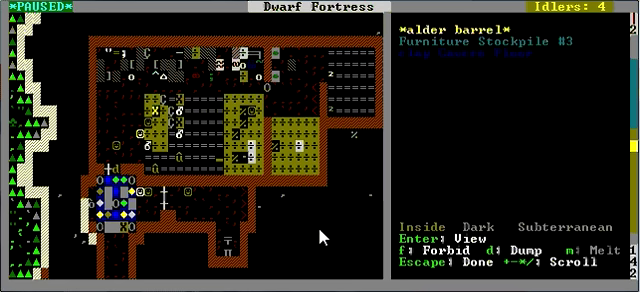
key(Up)
key(Down)
key(Down)
key(Down)
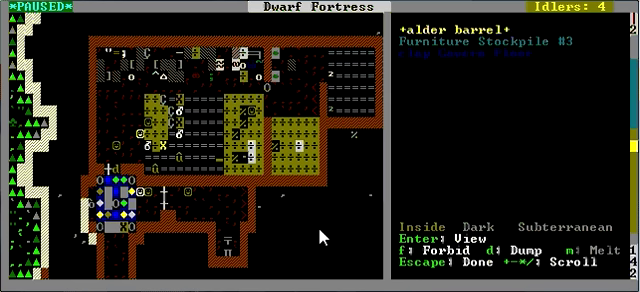
key(Down)
key(Down)
key(Down)
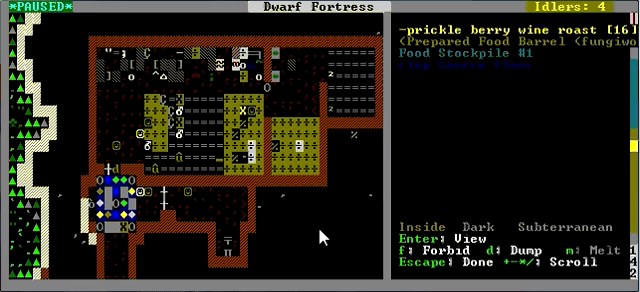
key(Escape)
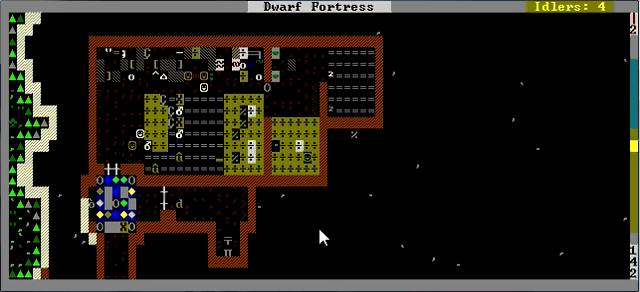
key(j)
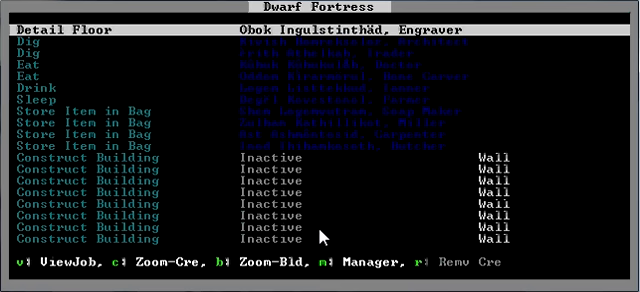
key(Down)
key(Down)
key(Down)
key(Down)
key(Down)
key(Down)
key(Down)
key(Down)
key(Down)
key(Down)
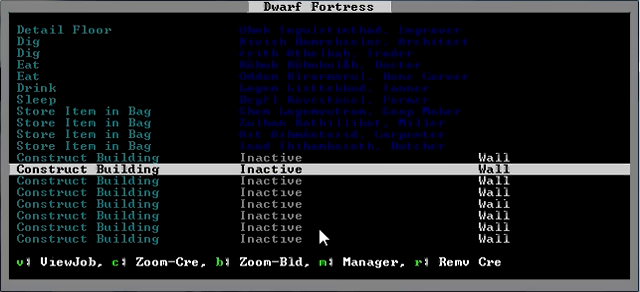
key(Down)
key(Down)
key(Down)
key(Down)
key(Down)
key(Down)
key(Down)
key(Down)
key(Down)
key(Down)
key(Down)
key(Down)
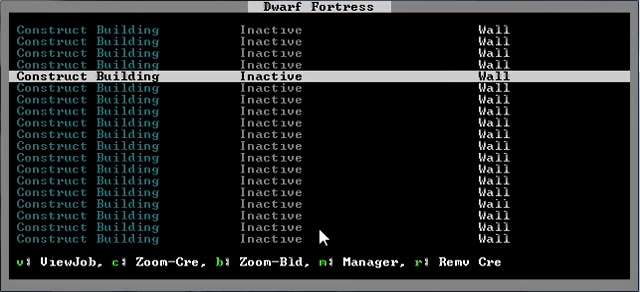
key(Down)
key(Down)
key(Down)
key(Down)
key(Down)
key(Down)
key(Down)
key(Up)
key(Up)
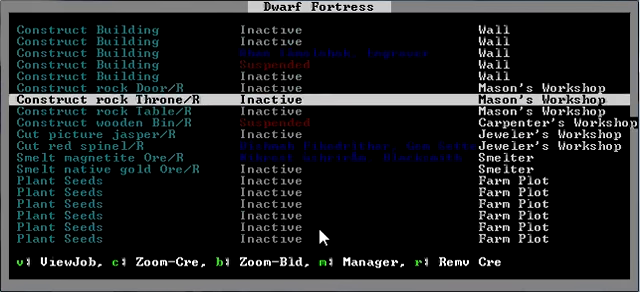
key(Up)
key(Up)
key(Down)
key(Down)
key(Down)
key(Down)
key(Down)
key(Down)
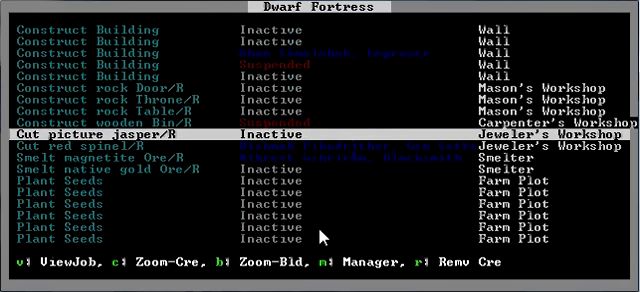
key(Down)
key(Down)
key(Down)
key(Down)
key(Down)
key(Down)
key(Down)
key(Down)
key(Down)
key(Down)
key(Down)
key(Down)
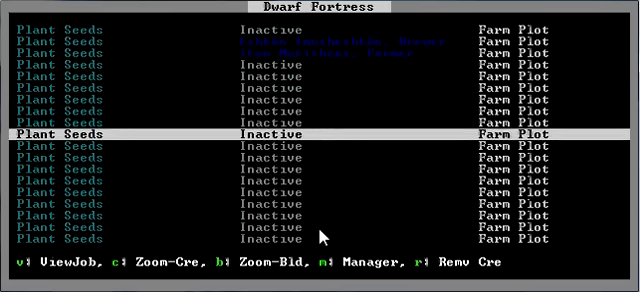
key(Down)
key(Down)
key(Down)
key(Down)
key(Down)
key(Down)
key(Down)
key(Down)
key(Down)
key(Down)
key(Down)
key(Down)
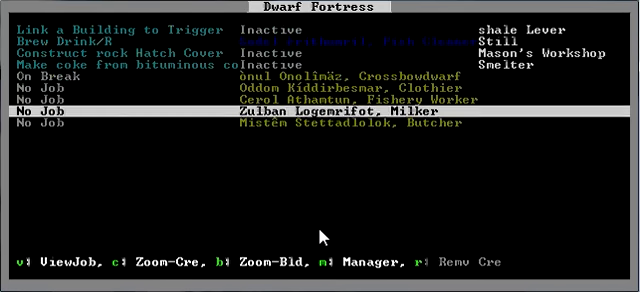
key(Up)
key(Up)
key(Up)
key(Up)
key(Up)
key(Down)
key(Down)
key(v)
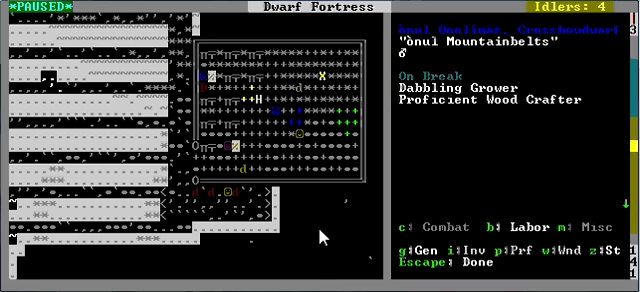
key(c)
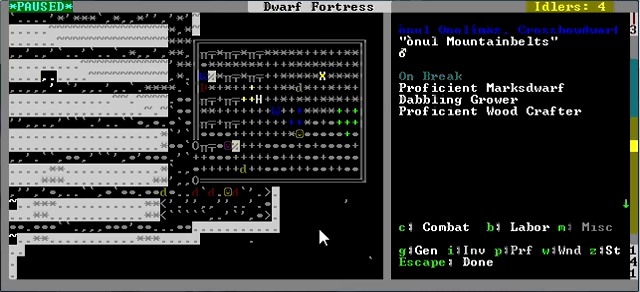
key(Escape)
Step: Open fishery worker Cerol's Stoneworking sub-labors, then close the unit view
key(Down)
key(Down)
key(Down)
key(Up)
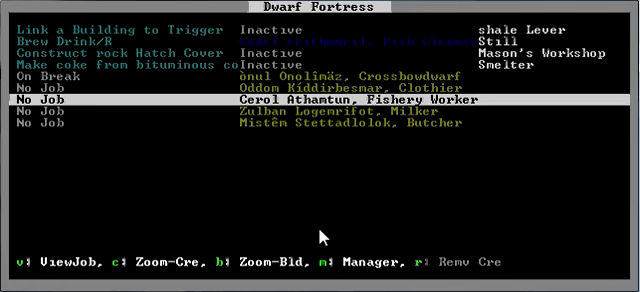
key(v)
key(p)
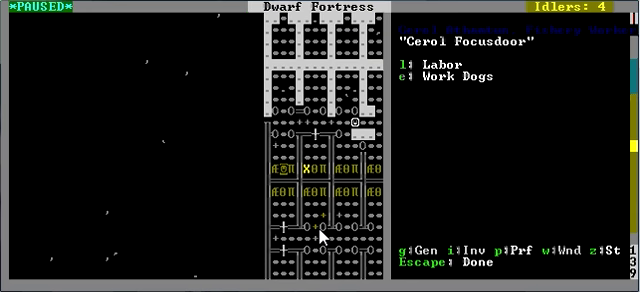
key(l)
key(Down)
key(Down)
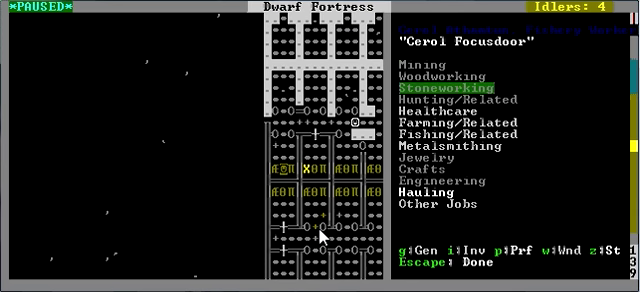
key(Return)
key(Escape)
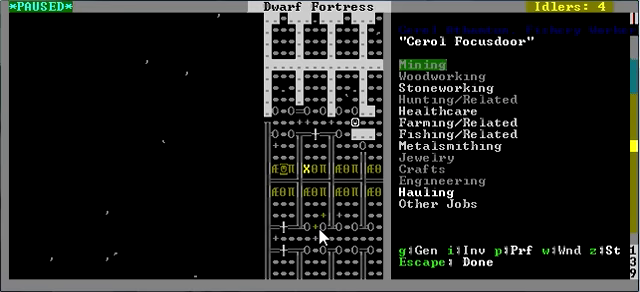
key(Escape)
Step: Zoom from the jobs list to blacksmith Kikrost, who is smelting magnetite ore
key(j)
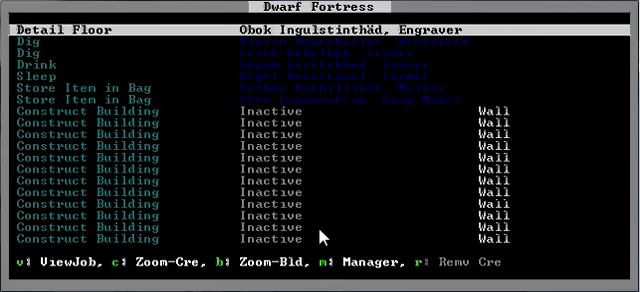
key(u)
key(Up)
key(Up)
key(Up)
key(Up)
key(Up)
key(Up)
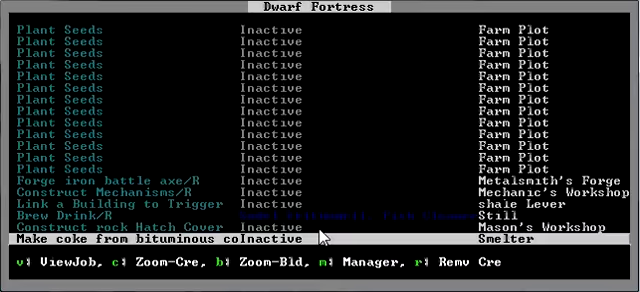
key(Up)
key(Up)
key(Up)
key(Up)
key(Up)
key(Up)
key(Up)
key(Up)
key(Up)
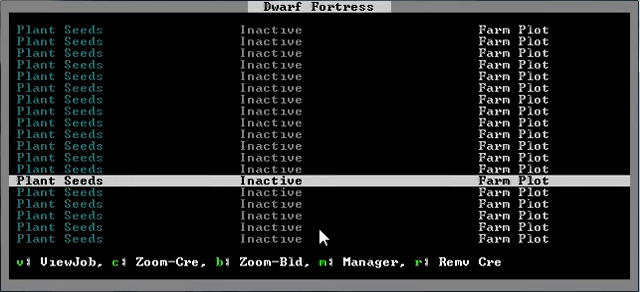
key(Up)
key(Up)
key(Up)
key(Up)
key(Up)
key(Up)
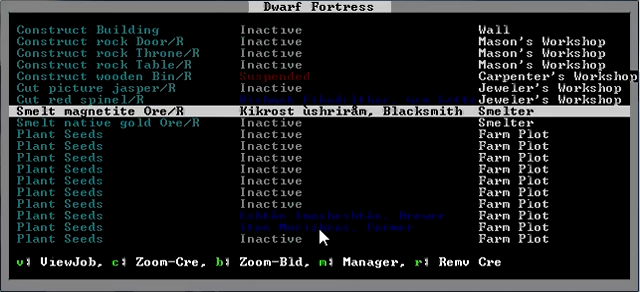
key(c)
Step: Review the blacksmith's Metalsmithing sub-labors and resume play
key(Escape)
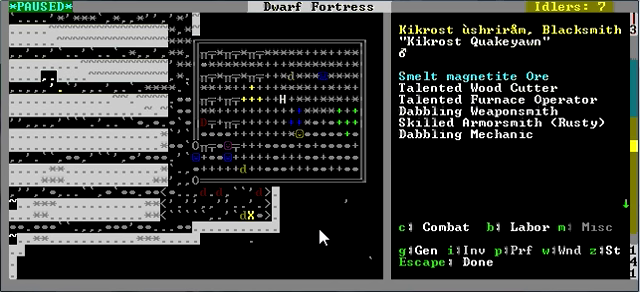
key(b)
key(l)
key(Down)
key(Down)
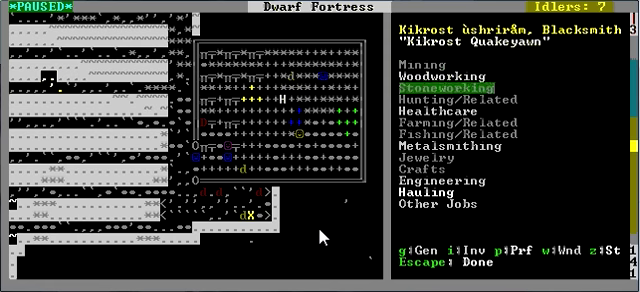
key(Down)
key(Down)
key(Down)
key(Down)
key(Return)
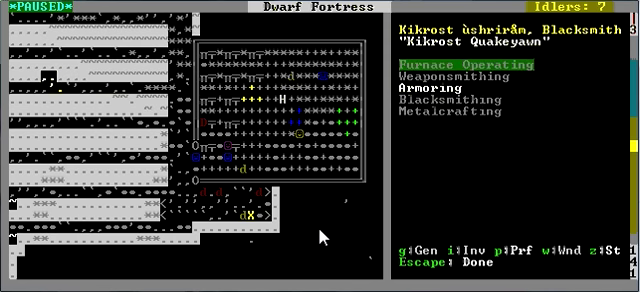
key(Escape)
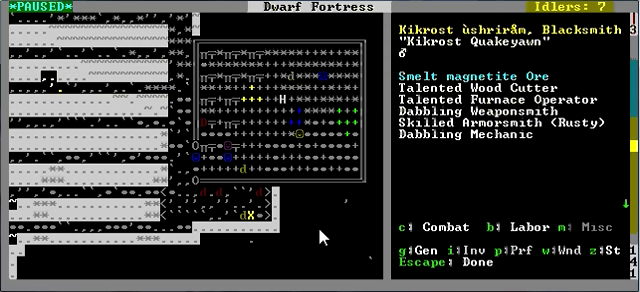
key(Escape)
key(space)
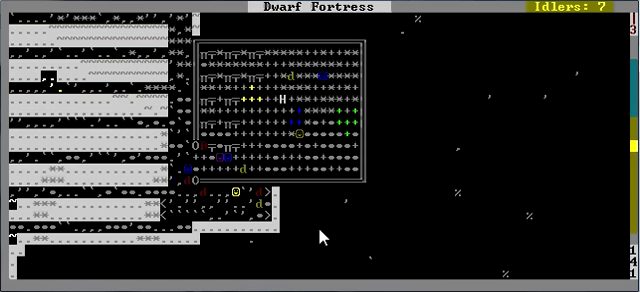
Step: Reopen the smelting blacksmith's Metalsmithing labors from the jobs list and choose Weaponsmithing
key(j)
key(Up)
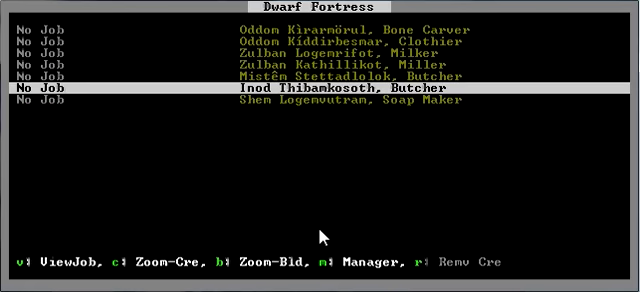
key(Up)
key(Up)
key(Up)
key(Up)
key(Up)
key(Up)
key(Up)
key(Up)
key(Up)
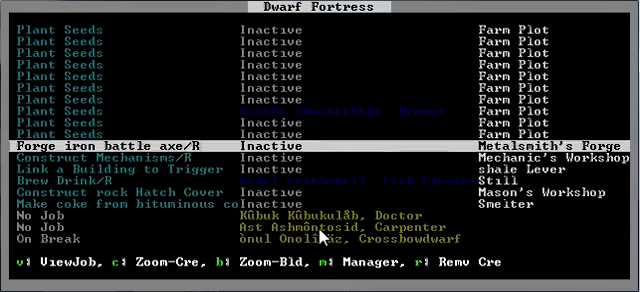
key(Up)
key(Up)
key(Up)
key(Up)
key(Up)
key(Up)
key(Up)
key(Up)
key(Up)
key(Up)
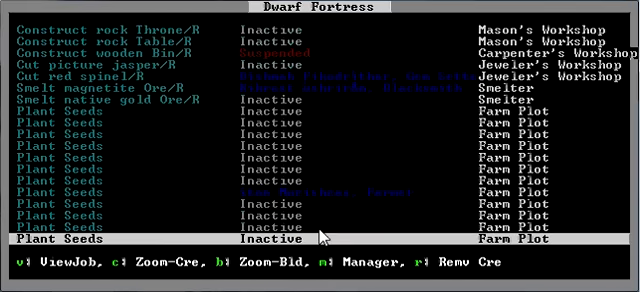
key(Up)
key(Up)
key(Up)
key(v)
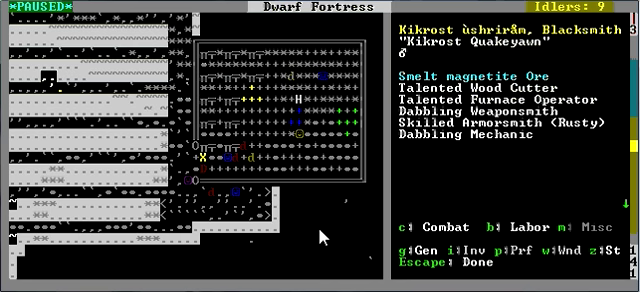
key(b)
key(l)
key(Down)
key(Down)
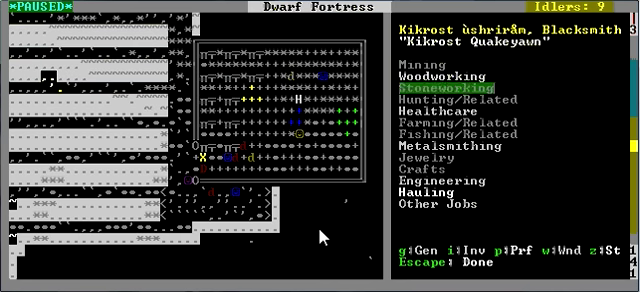
key(Down)
key(Down)
key(Down)
key(Down)
key(Return)
key(Down)
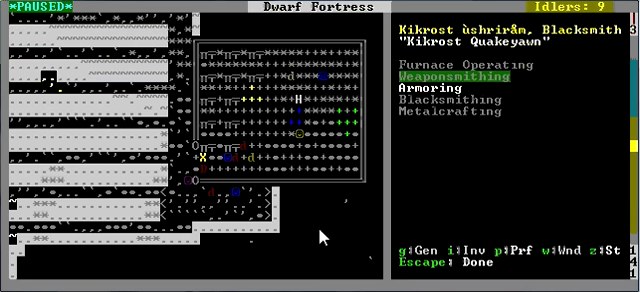
key(Escape)
key(Escape)
Step: Find the on-break crossbowdwarf in the jobs list and open their Metalsmithing labors
key(j)
key(Page_Down)
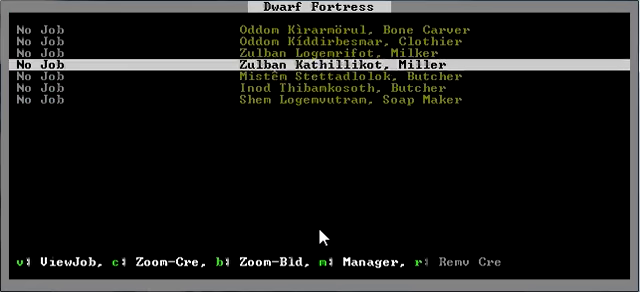
key(Down)
key(Down)
key(Up)
key(Up)
key(Up)
key(Up)
key(Up)
key(Up)
key(Up)
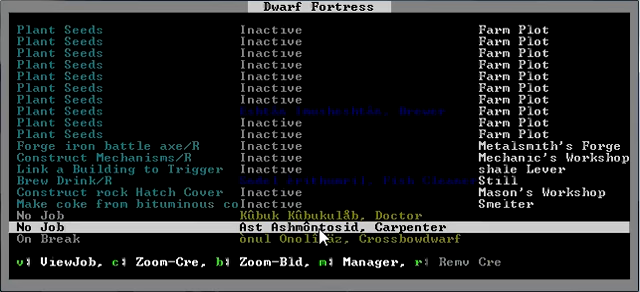
key(Up)
key(Down)
key(Down)
key(Up)
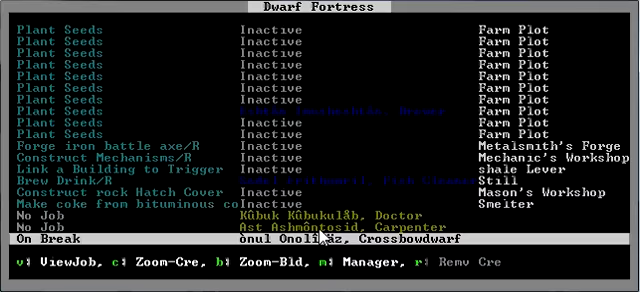
key(v)
key(p)
key(l)
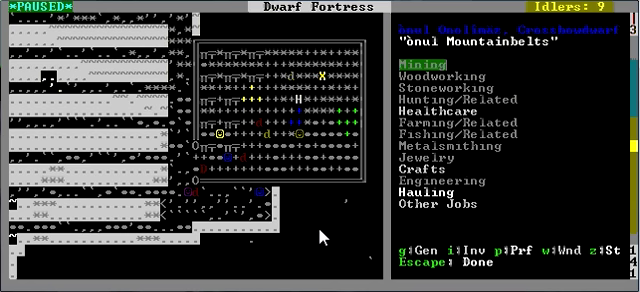
key(Down)
key(Down)
key(Down)
key(Down)
key(Down)
key(Down)
key(Down)
key(Return)
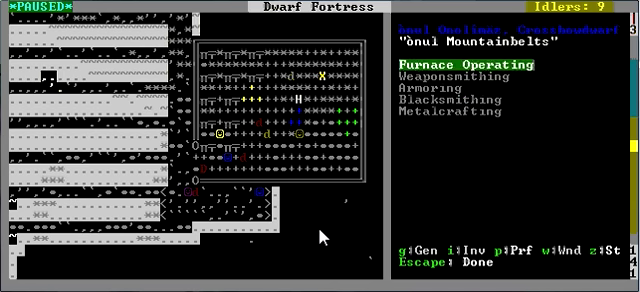
key(Escape)
key(Escape)
key(space)
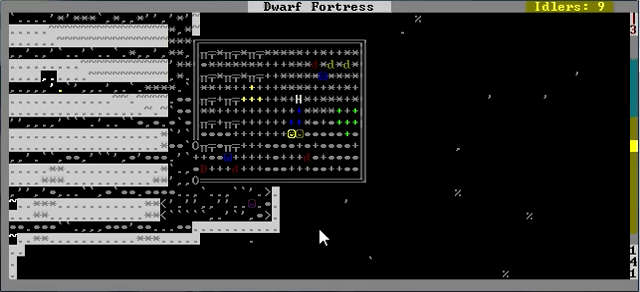
Step: Find the Jeweler's Workshop and review its gem setter's labors and skills
key(greater)
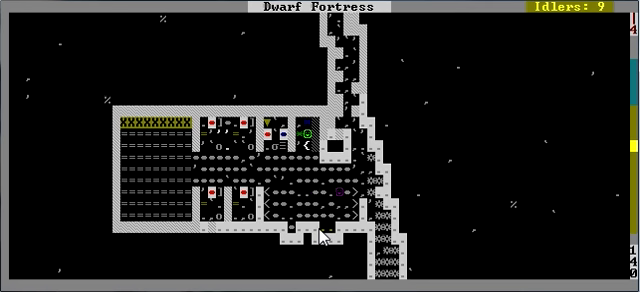
key(q)
key(Right)
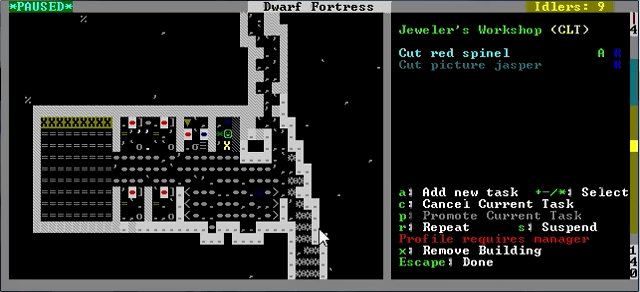
key(Escape)
key(q)
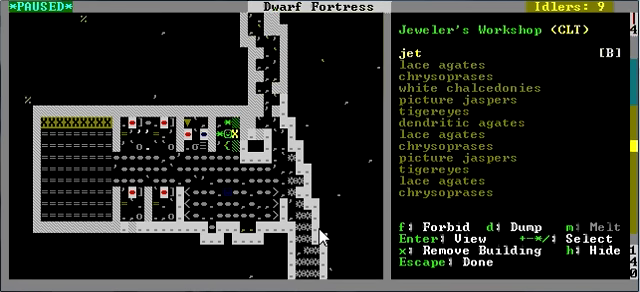
key(v)
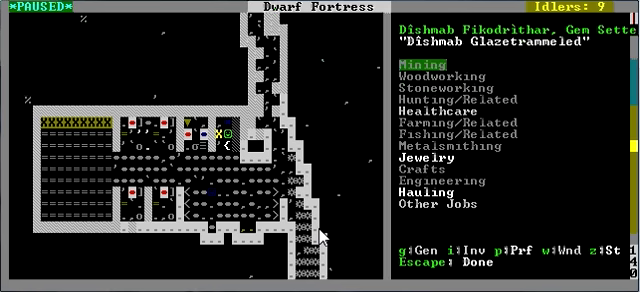
key(g)
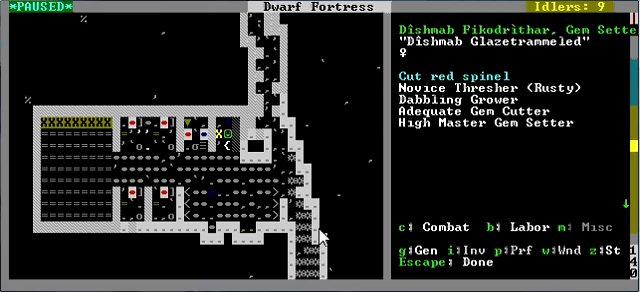
key(Escape)
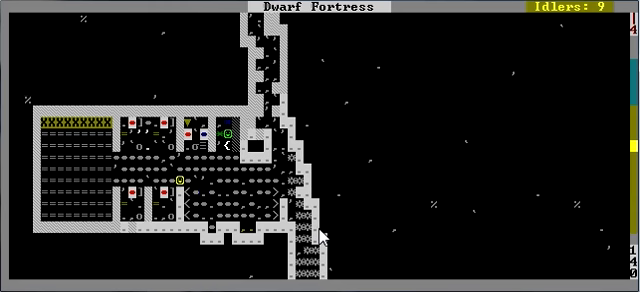
Step: Reselect the Jeweler's Workshop and start adding a new gem job
key(q)
key(Left)
key(a)
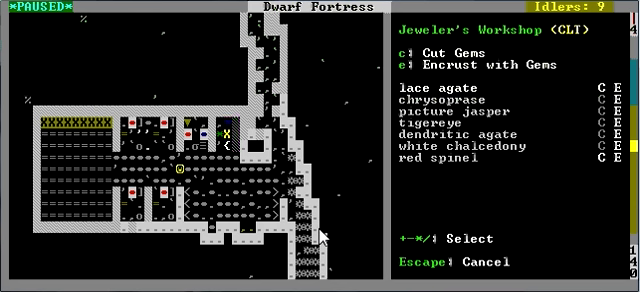
Step: Queue a lace agate Encrust Furniture job and cancel the duplicate lace agate job
key(e)
key(f)
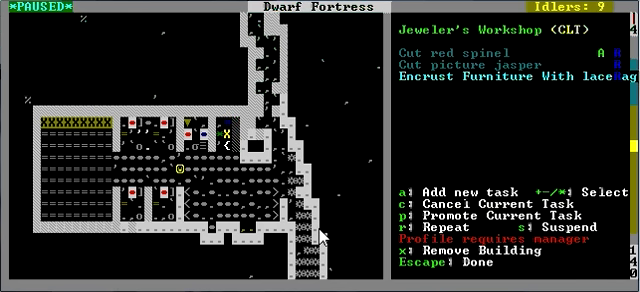
key(a)
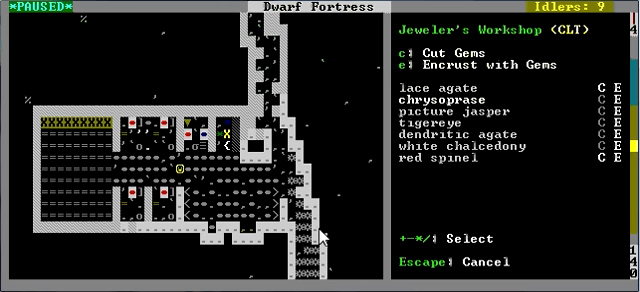
key(e)
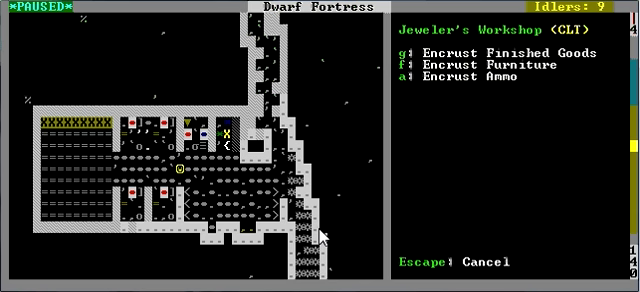
key(f)
key(c)
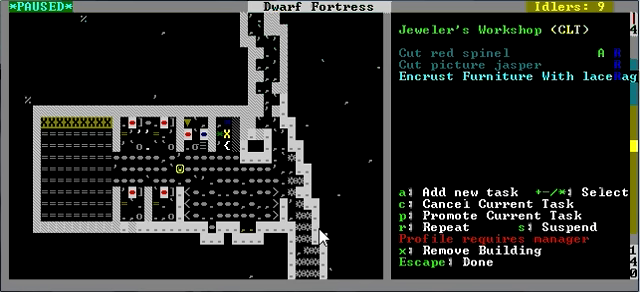
Step: Queue Encrust Furniture jobs with chrysoprase and picture jasper
key(a)
key(e)
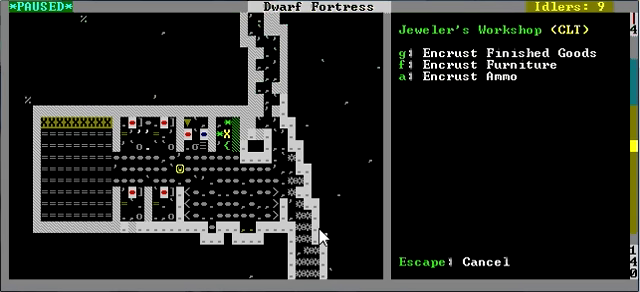
key(f)
key(plus)
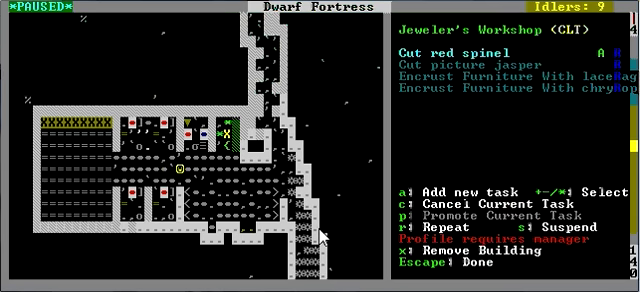
key(a)
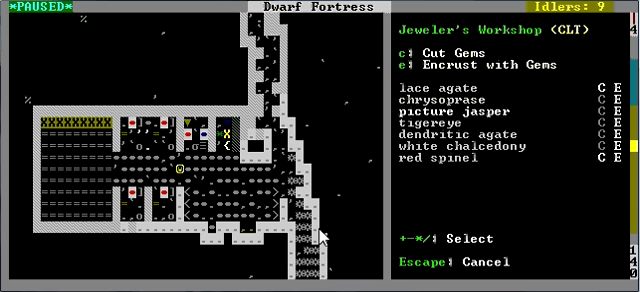
key(e)
key(f)
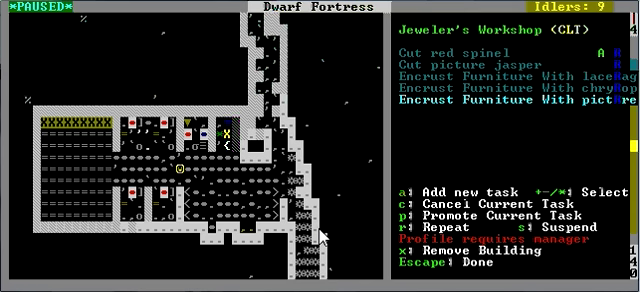
Step: Queue Encrust Furniture jobs with tigereye and dendritic agate
key(a)
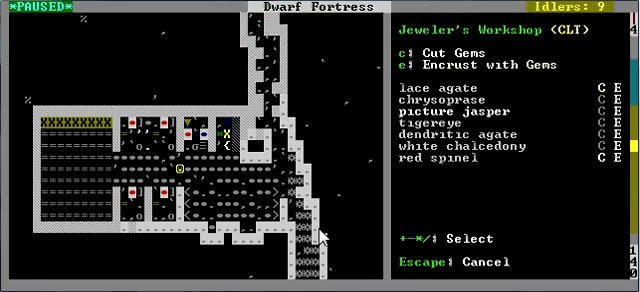
key(Down)
key(e)
key(f)
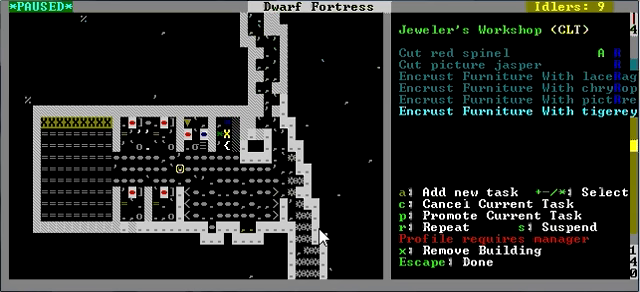
key(a)
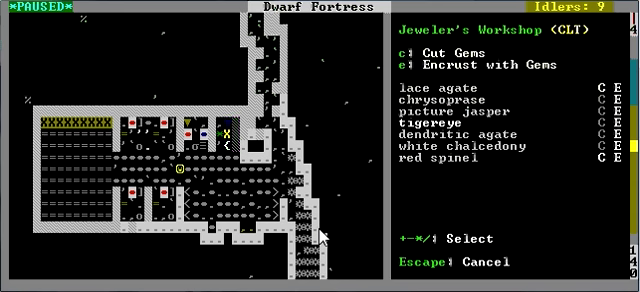
key(Down)
key(e)
key(f)
Step: Queue white chalcedony and red spinel Encrust Furniture jobs, then resume play
key(a)
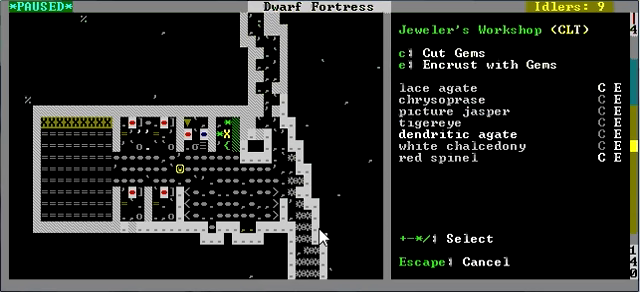
key(Down)
key(e)
key(f)
key(a)
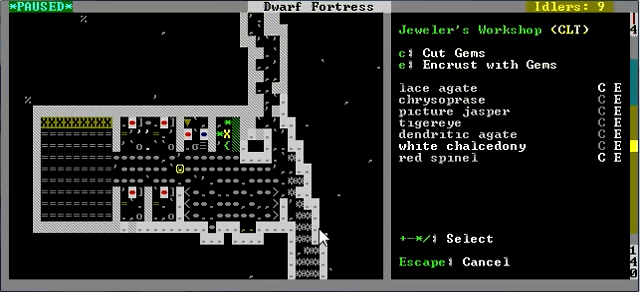
key(e)
key(f)
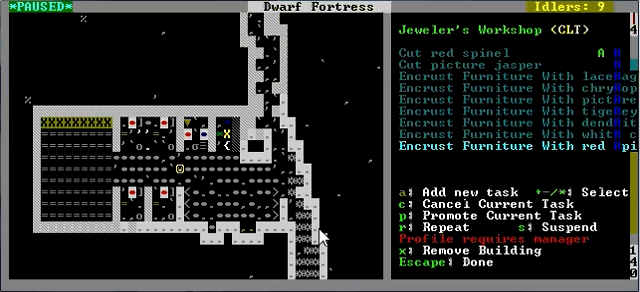
key(Escape)
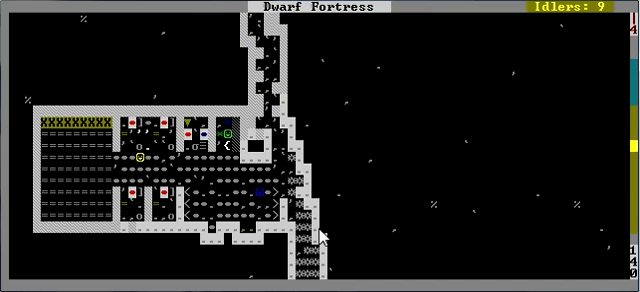
Step: Reopen the Jeweler's Workshop, cancel the red spinel encrusting job, and resume play
key(shift+Left)
key(shift+Right)
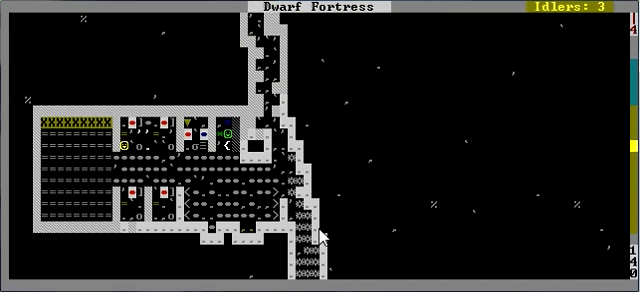
key(q)
key(Left)
key(Down)
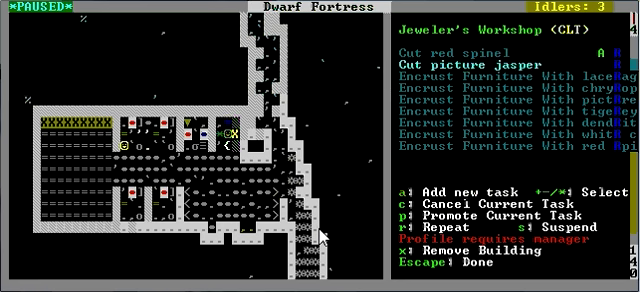
key(Down)
key(Down)
key(Down)
key(Down)
key(Down)
key(Down)
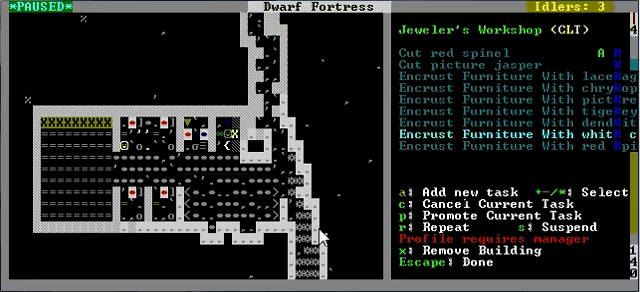
key(Down)
key(c)
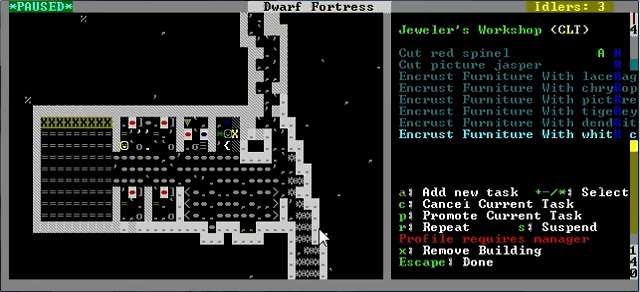
key(Escape)
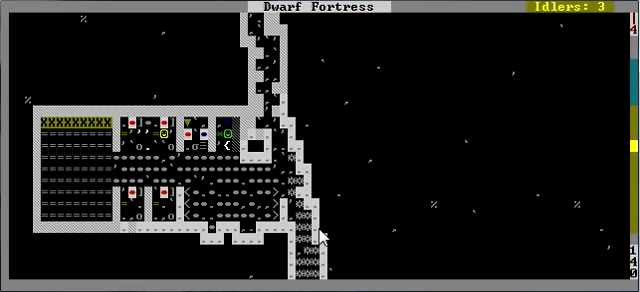
Step: On the bedroom level, inspect a wall to see it's rough-hewn orthoclase
key(less)
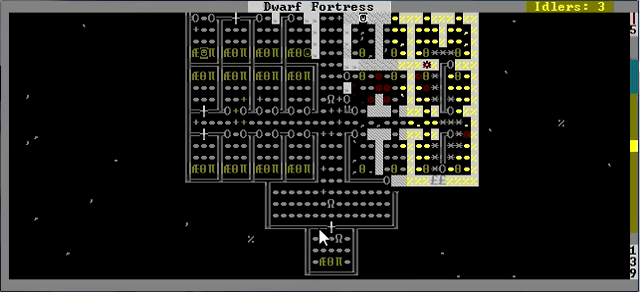
key(greater)
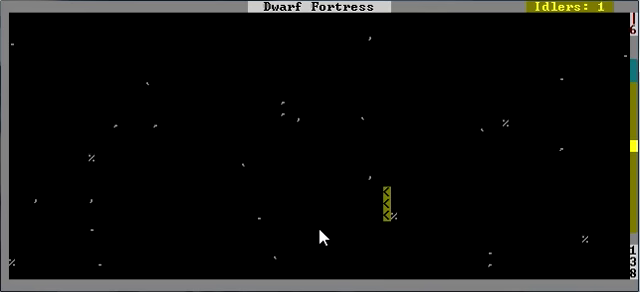
key(less)
scroll(322, 237, up, 1)
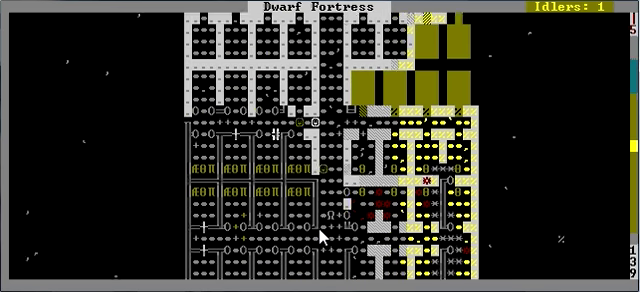
scroll(322, 237, up, 1)
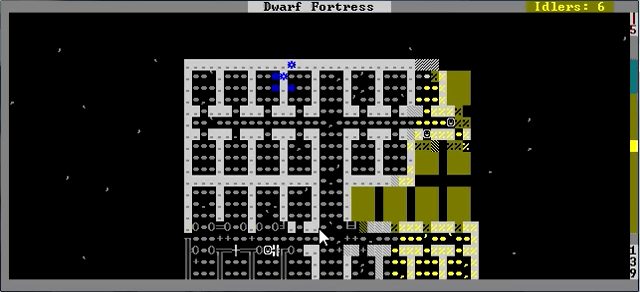
key(shift+Right)
key(k)
key(Down)
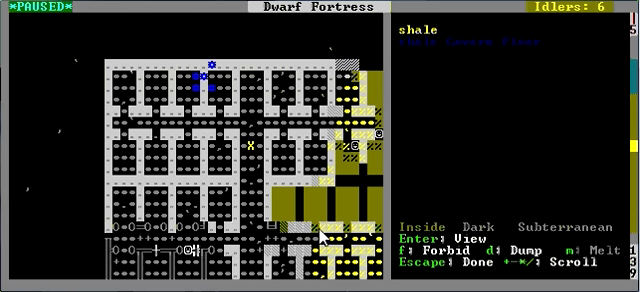
key(Right)
key(Escape)
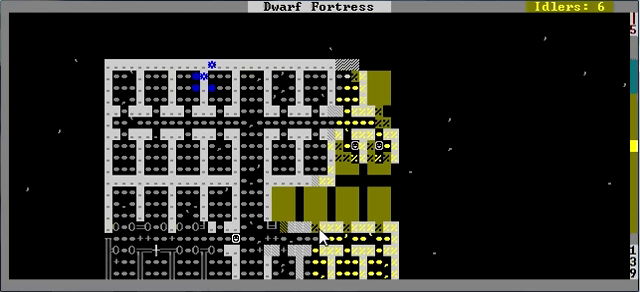
scroll(323, 235, down, 5)
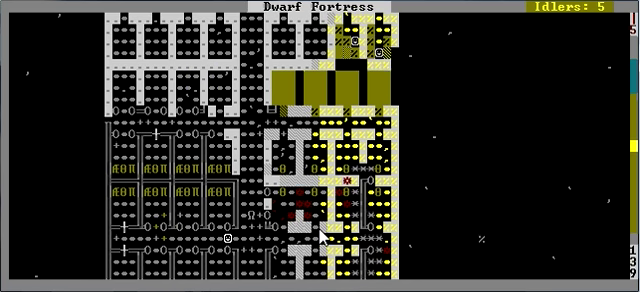
Step: Start a wall placement to view its stone materials, then back out
key(b)
key(w)
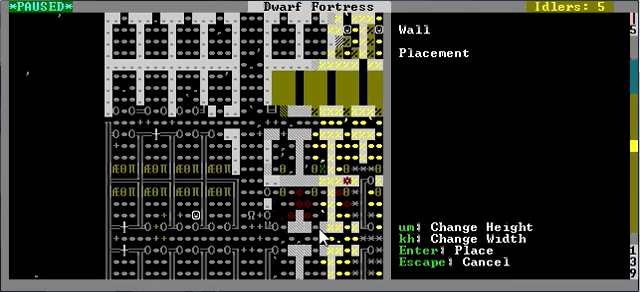
key(shift+Right)
key(Return)
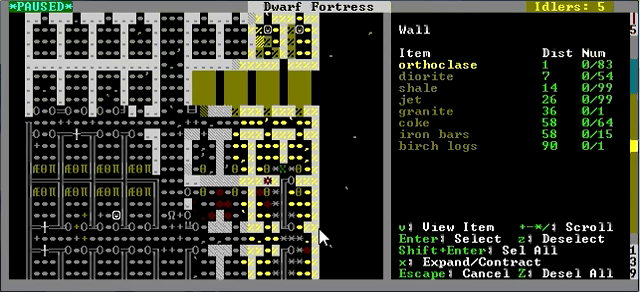
key(Escape)
Step: Cancel a trial door placement and install the first bed
key(Escape)
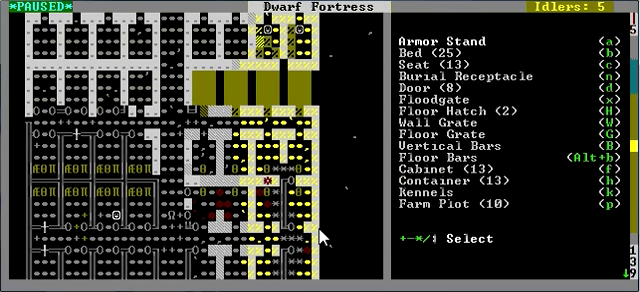
key(d)
key(Escape)
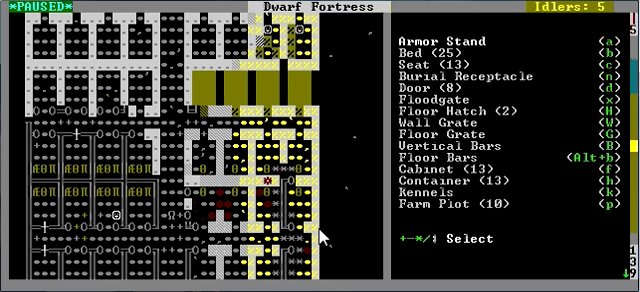
key(b)
key(Escape)
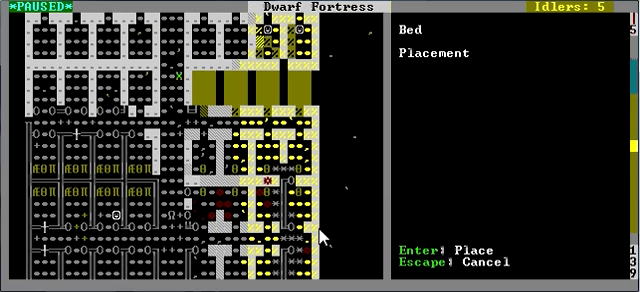
key(Return)
key(Return)
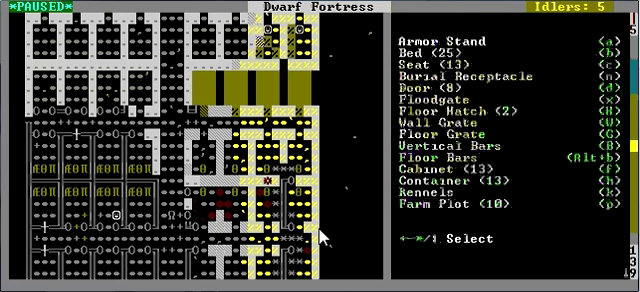
Step: Place several more beds in neighbouring rooms, moving one room left
key(b)
key(Return)
key(Return)
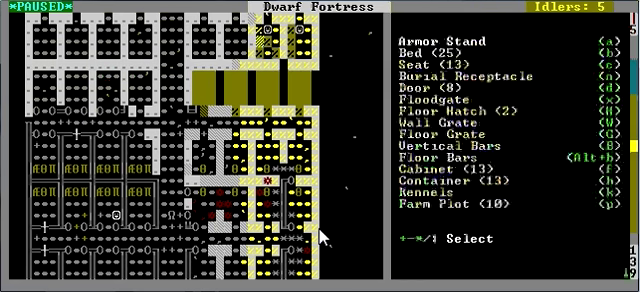
key(b)
key(Return)
key(Return)
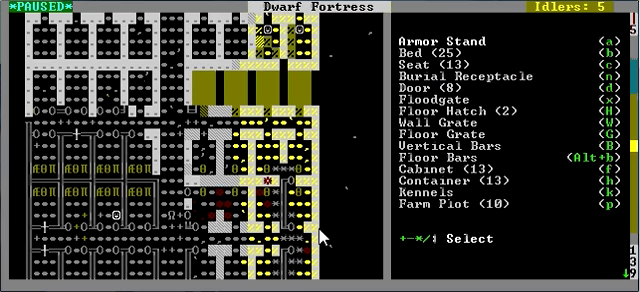
key(b)
key(Return)
key(Return)
key(b)
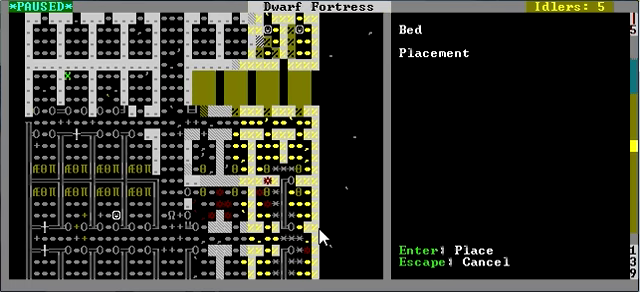
key(Left)
key(Left)
key(Left)
key(Return)
key(Return)
Step: Install beds in the left and upper bedroom rows
key(b)
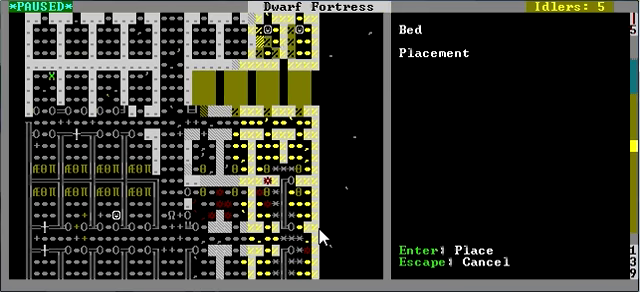
key(Left)
key(Return)
key(Return)
key(b)
key(shift+Up)
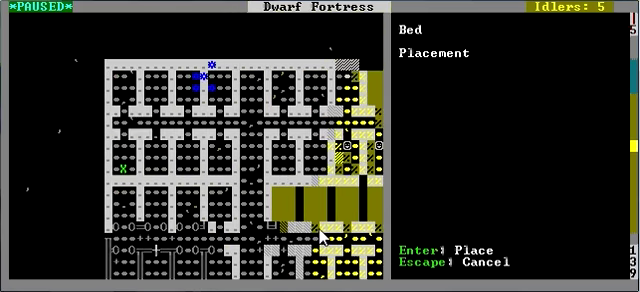
key(Return)
key(Return)
key(b)
key(Right)
key(Return)
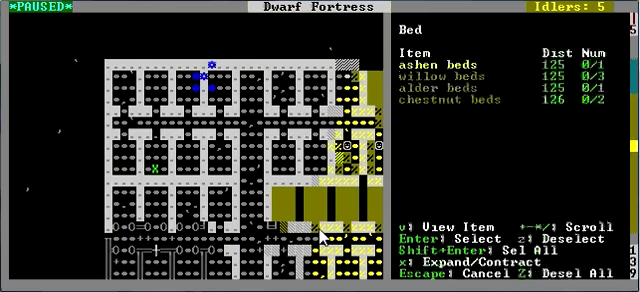
key(Return)
Step: Place beds in rooms further right, then in a room about three tiles up
key(b)
key(Right)
key(Return)
key(Return)
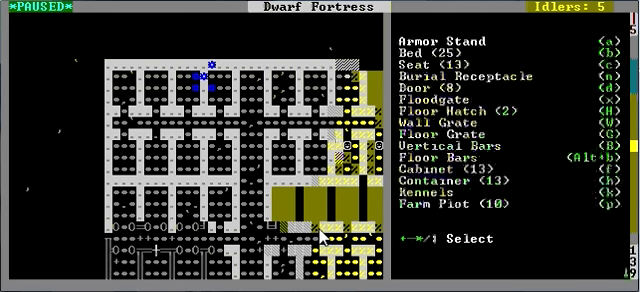
key(b)
key(Right)
key(Return)
key(Return)
key(b)
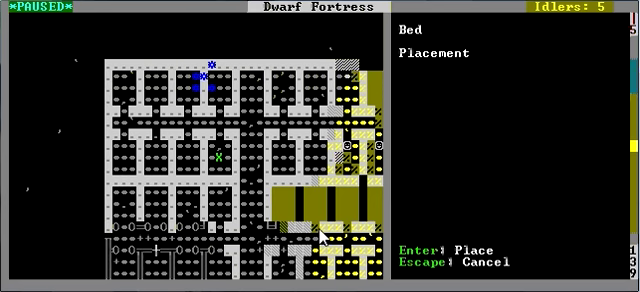
key(Up)
key(Up)
key(Up)
key(Return)
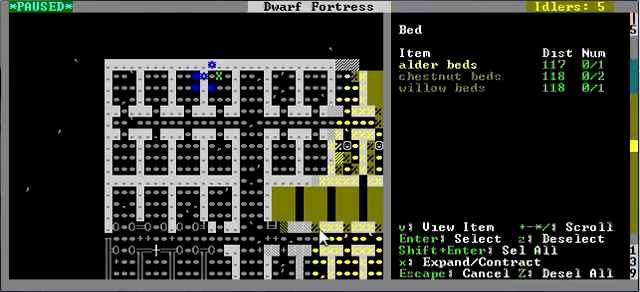
key(Return)
Step: Place the last bed in the top-left room
key(b)
key(Up)
key(Left)
key(Return)
key(Return)
key(b)
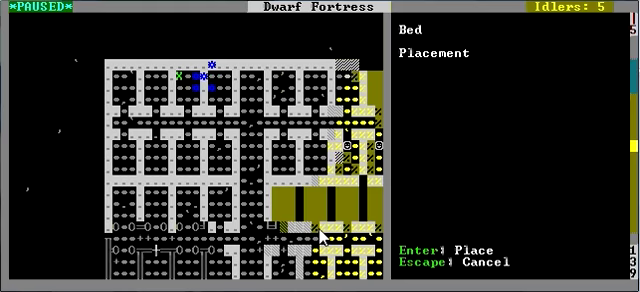
key(Left)
key(Left)
key(Left)
key(Left)
key(Left)
key(Left)
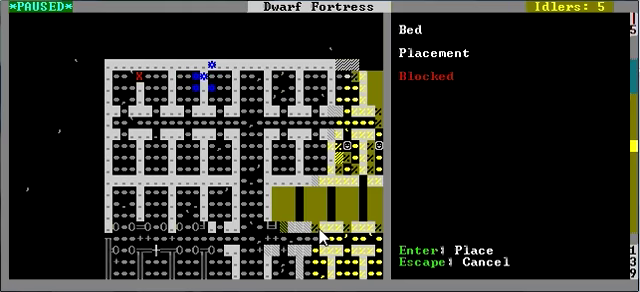
key(Left)
key(Return)
key(Return)
Step: Query the lower bedroom beds and weapon rack, reading each current owner
key(Escape)
key(Down)
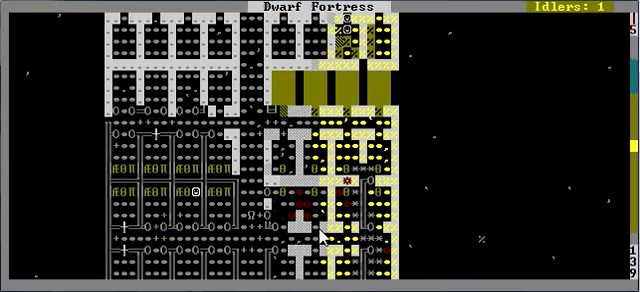
key(q)
key(Left)
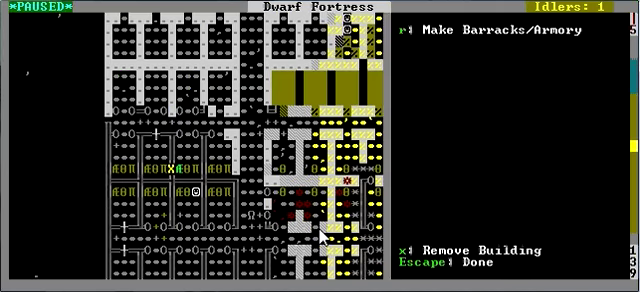
key(Left)
key(Left)
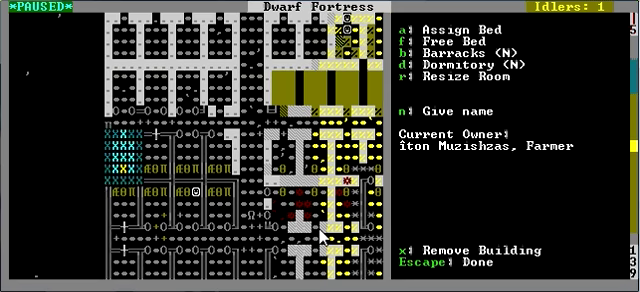
key(Left)
key(Right)
key(Right)
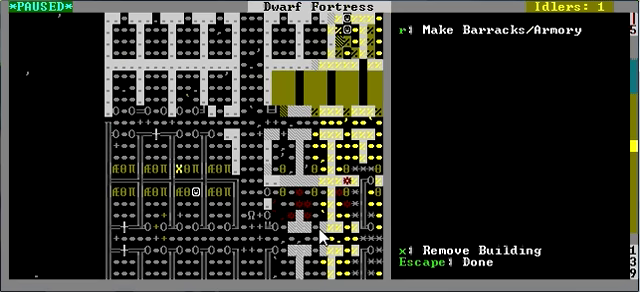
key(Right)
Step: Check the farmer's, doctor's, tanner's and brewer's beds
key(Up)
key(Left)
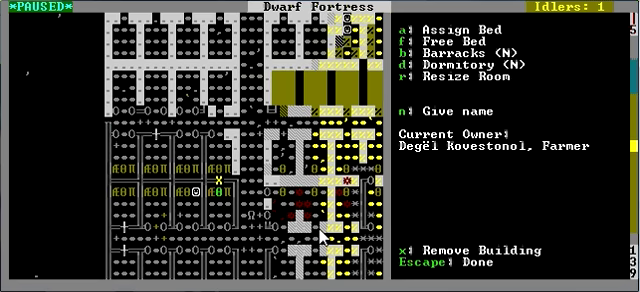
key(Down)
key(Down)
key(Left)
key(Left)
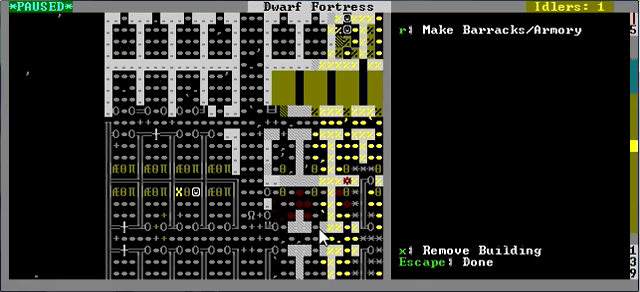
key(Left)
key(Left)
key(Left)
key(Left)
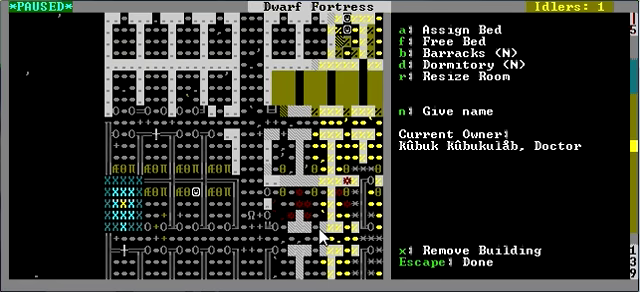
key(Down)
key(Down)
key(shift+Down)
key(Down)
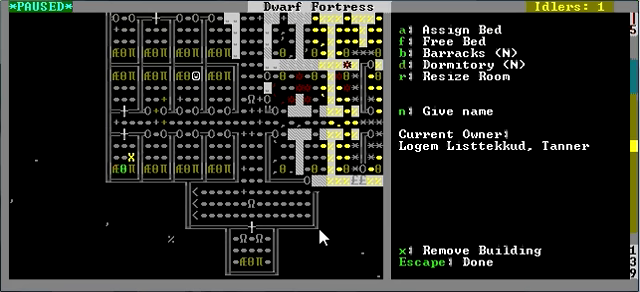
key(Right)
key(Right)
key(Right)
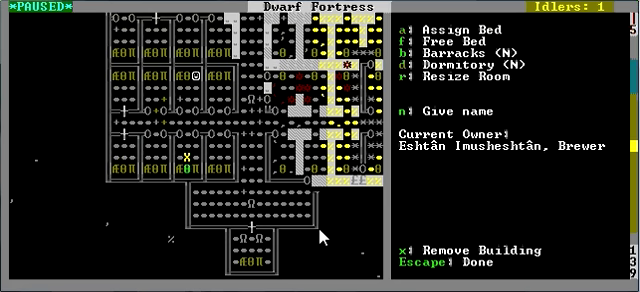
key(Right)
key(Right)
key(Right)
Step: Make the next bed an enlarged bedroom and assign it to the Butcher
key(Down)
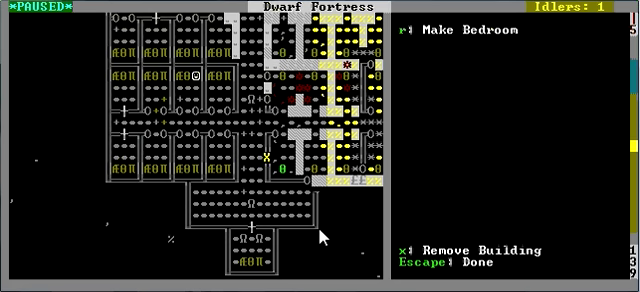
key(r)
key(plus)
key(Return)
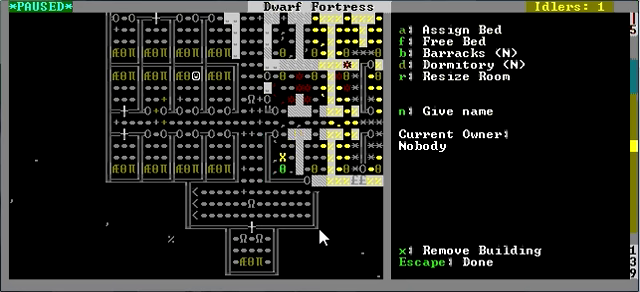
key(a)
key(Page_Down)
key(Return)
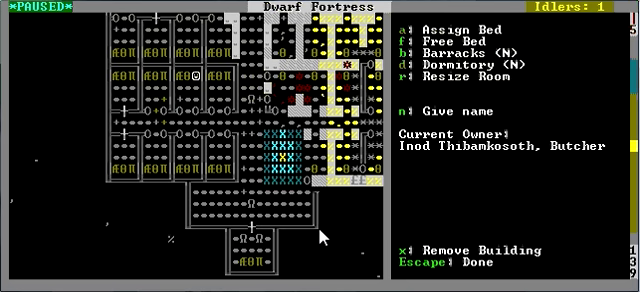
Step: Make the following bed an enlarged bedroom owned by the Engraver
key(Down)
key(r)
key(plus)
key(Return)
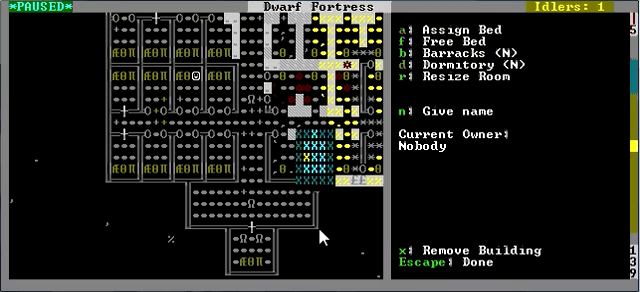
key(a)
key(Page_Down)
key(Return)
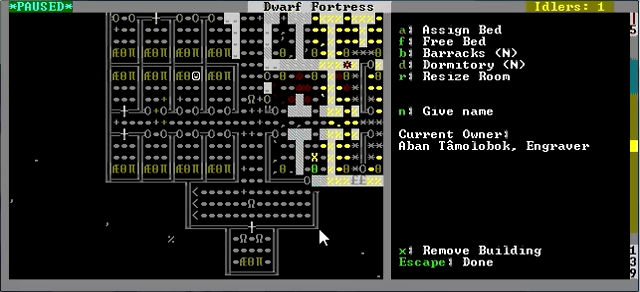
Step: Turn the next bed into a bedroom and assign it to the Carpenter
key(Down)
key(r)
key(Return)
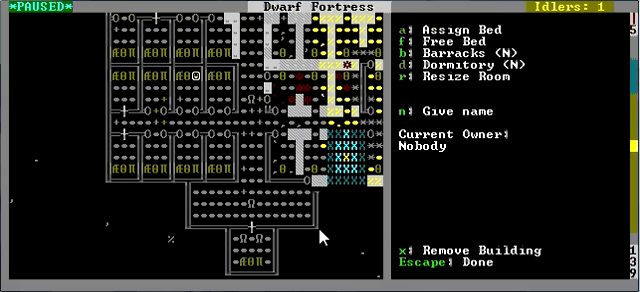
key(a)
key(Page_Down)
key(Up)
key(Up)
key(Return)
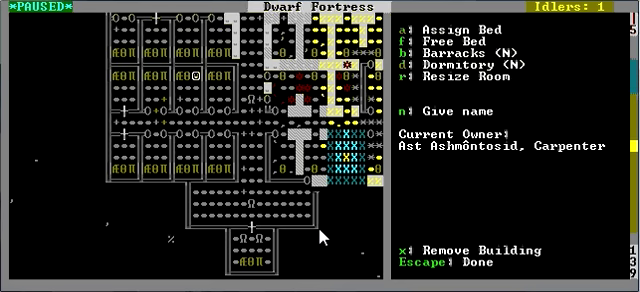
Step: Turn the next bed into a bedroom owned by the Fish Cleaner
key(Down)
key(r)
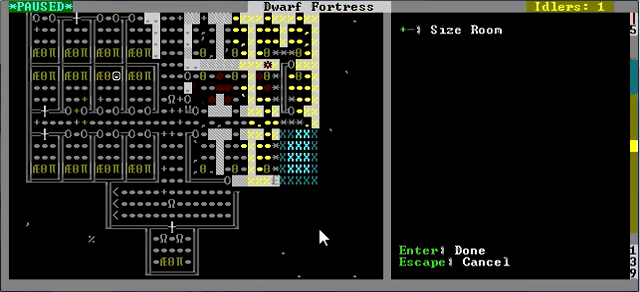
key(Return)
key(a)
key(Page_Down)
key(Up)
key(Return)
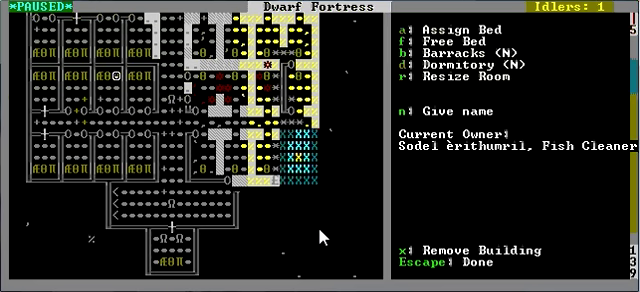
Step: Make the next bed a bedroom and give it to the Clothier
key(Down)
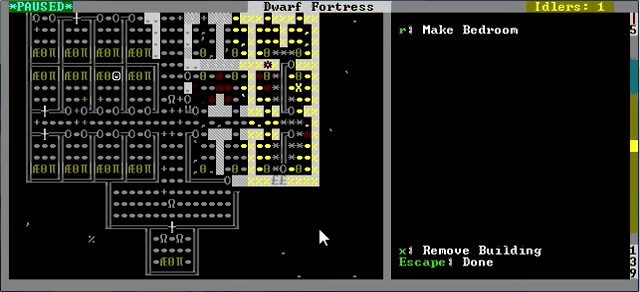
key(r)
key(Return)
key(a)
key(Page_Down)
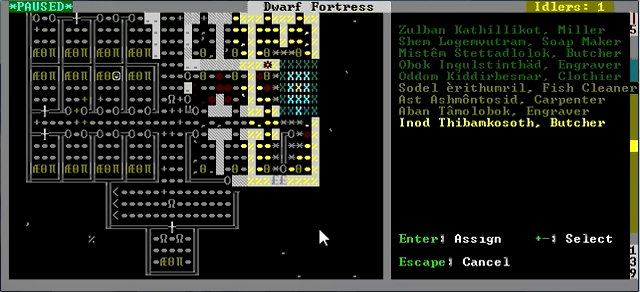
key(Up)
key(Up)
key(Up)
key(Up)
key(Up)
key(Down)
key(Return)
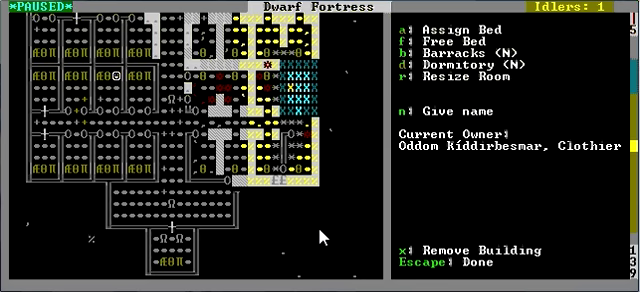
Step: Make the next bed a bedroom and give it to the other Engraver
key(Down)
key(r)
key(Return)
key(a)
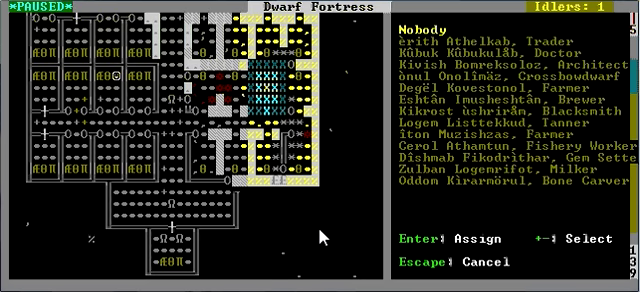
key(Page_Down)
key(Up)
key(Up)
key(Up)
key(Up)
key(Return)
key(Down)
Step: Make bedrooms from two more beds, leaving them unowned, and close the building query
key(r)
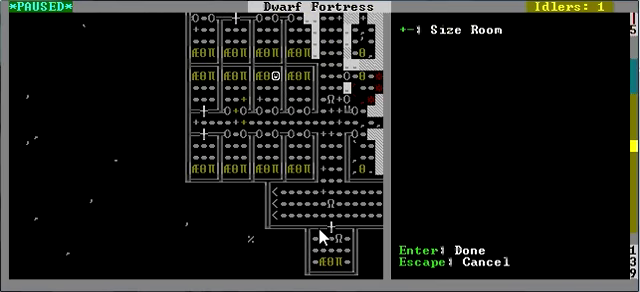
key(Return)
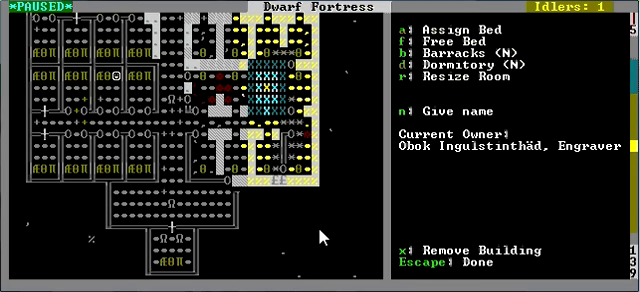
key(a)
key(Return)
key(Down)
key(r)
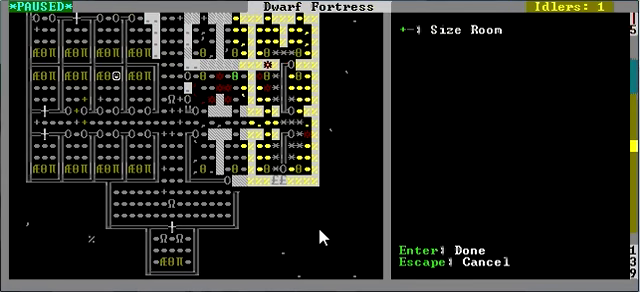
key(Return)
key(a)
key(Up)
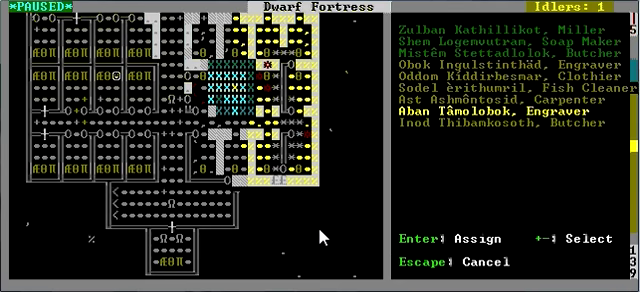
key(Return)
key(Escape)
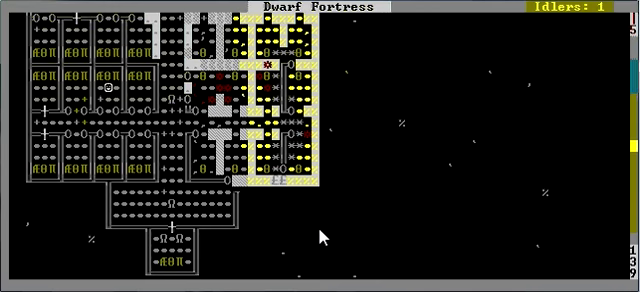
Step: Make a bedroom from a bed in the upper rooms and assign it an owner
key(Up)
key(q)
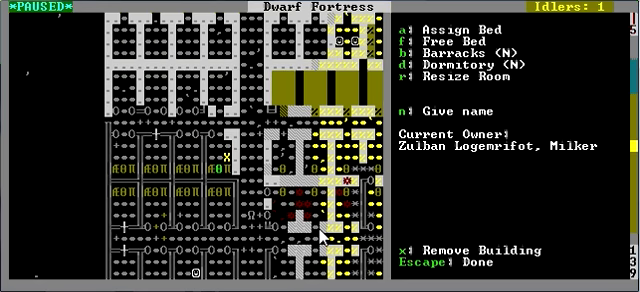
key(Right)
key(Up)
key(r)
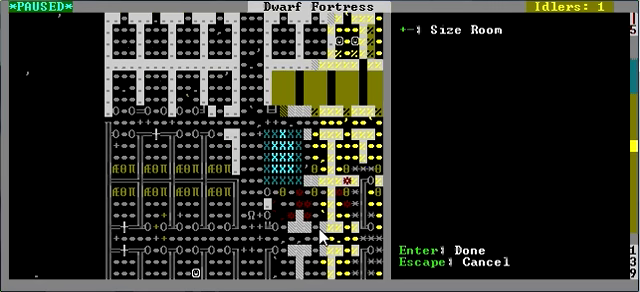
key(Return)
key(a)
key(Up)
key(Up)
key(Up)
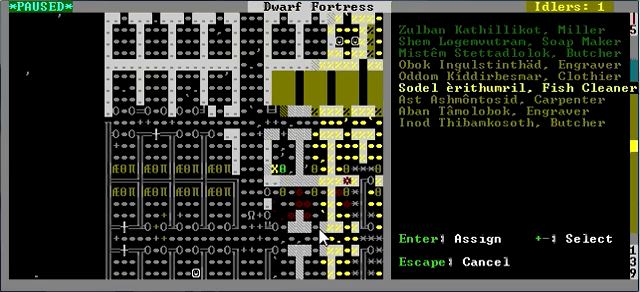
key(Up)
key(Up)
key(Up)
key(Return)
Step: Make the last two upper beds into bedrooms, assigning the first an owner
key(Down)
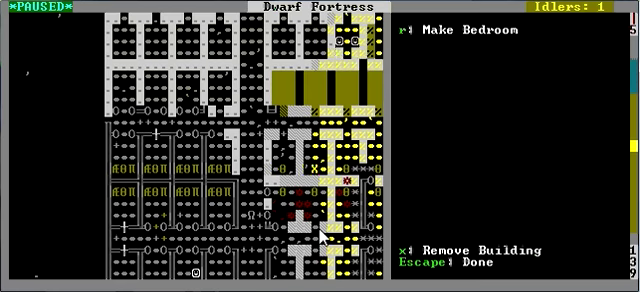
key(r)
key(Return)
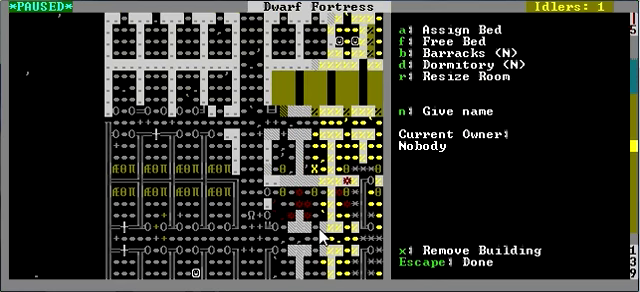
key(a)
key(Up)
key(Up)
key(Up)
key(Up)
key(Up)
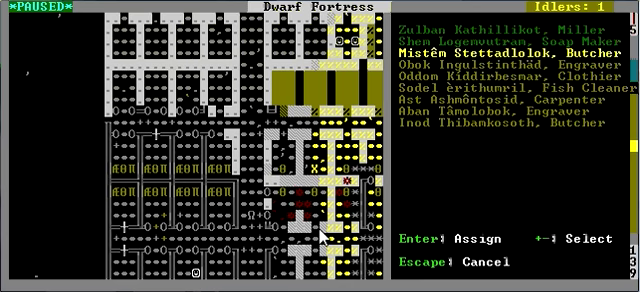
key(Up)
key(Up)
key(Return)
key(Down)
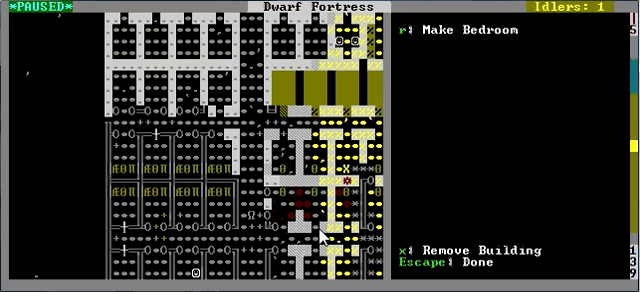
key(r)
key(Return)
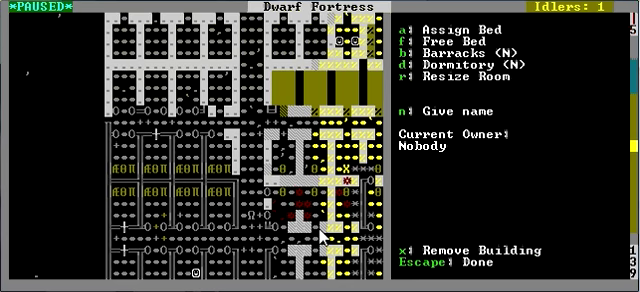
key(Escape)
Step: Check the Engraver's details and labor skills while scanning the bedroom rows
key(Down)
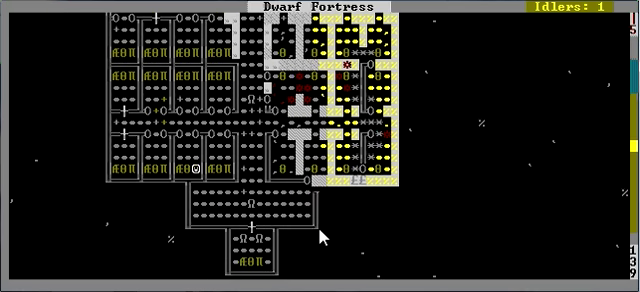
key(Up)
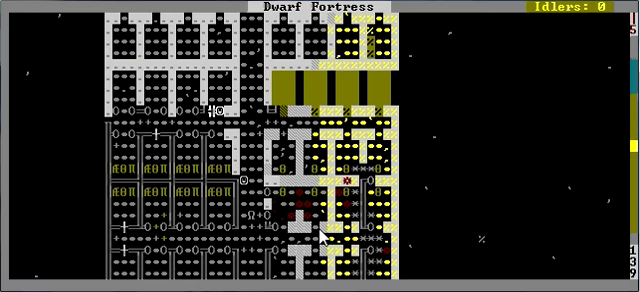
key(v)
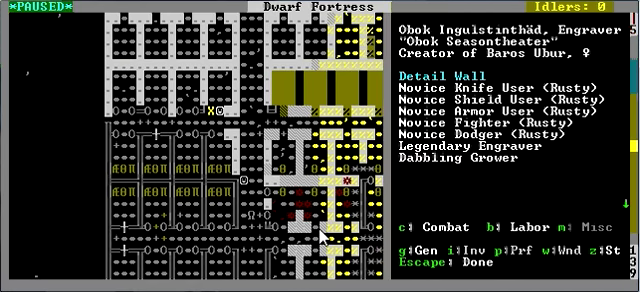
key(b)
key(Escape)
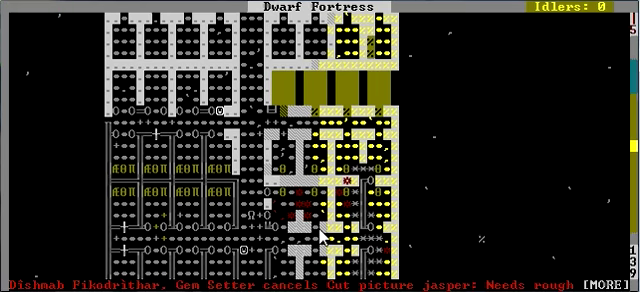
Step: Read the rest of the announcement and move the view south over the rooms
key(Down)
key(space)
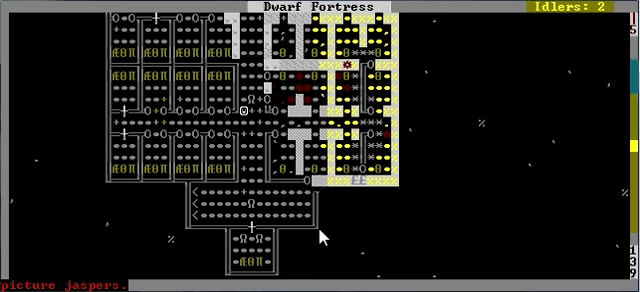
key(Up)
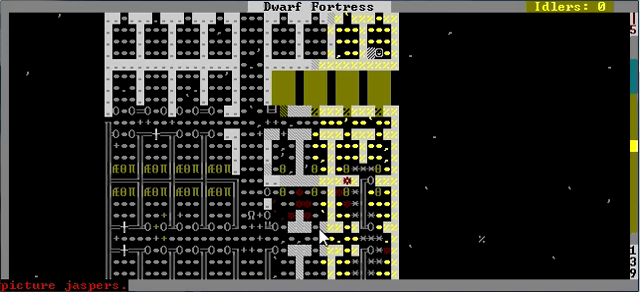
key(Down)
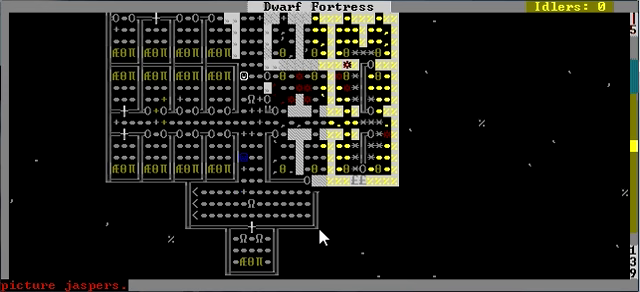
key(b)
key(s)
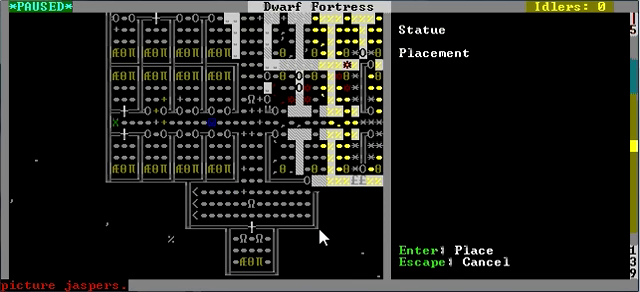
key(Return)
key(Return)
key(Return)
key(Up)
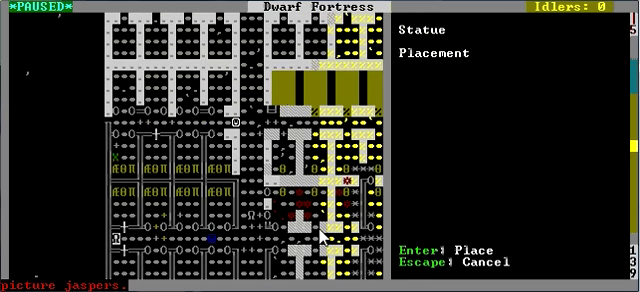
key(Return)
key(Return)
key(Return)
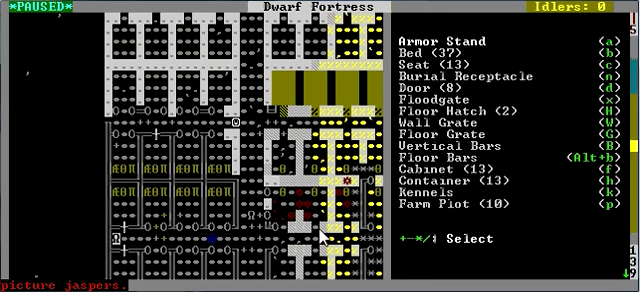
key(s)
key(Return)
key(Down)
key(Right)
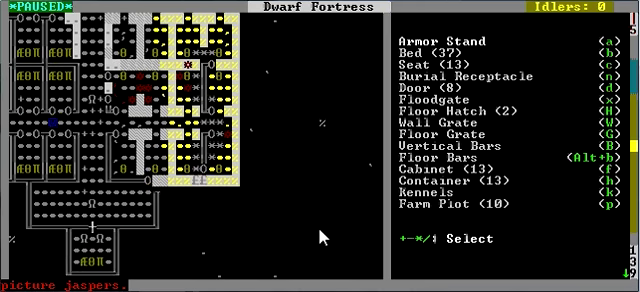
key(shift+Left)
key(Escape)
key(shift+Up)
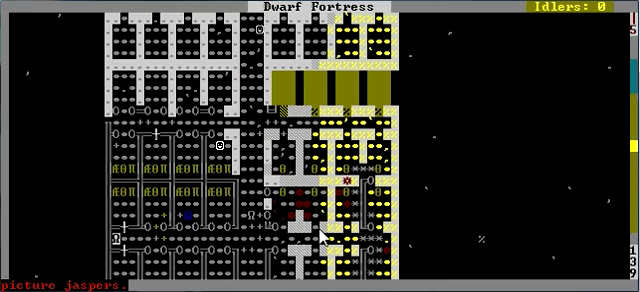
key(shift+Up)
key(shift+Down)
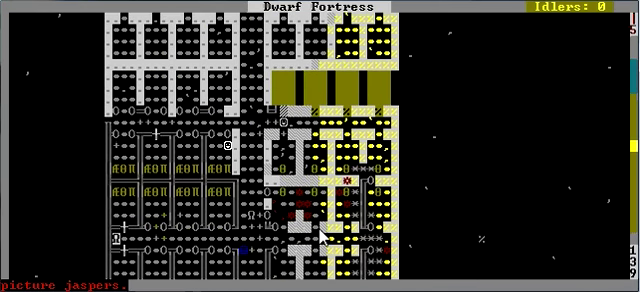
key(shift+Down)
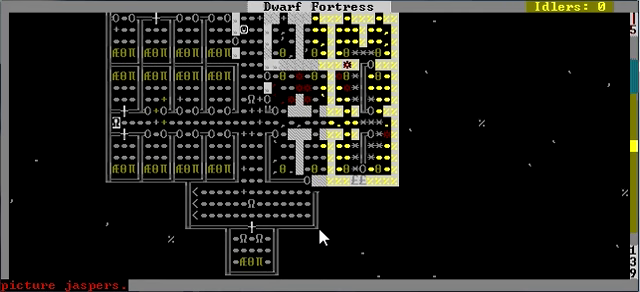
key(shift+comma)
key(shift+period)
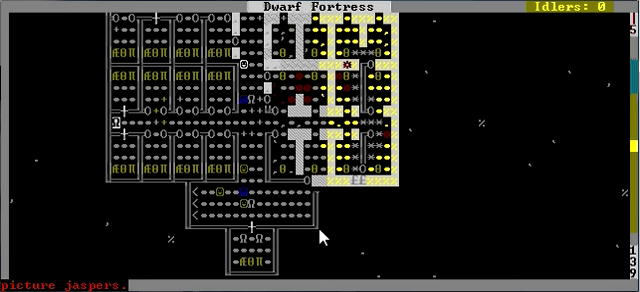
scroll(321, 236, up, 2)
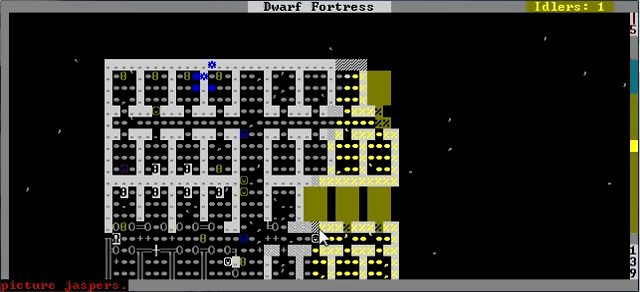
Step: Pan north over the upper bedroom block and bring up the dig designation list
key(Down)
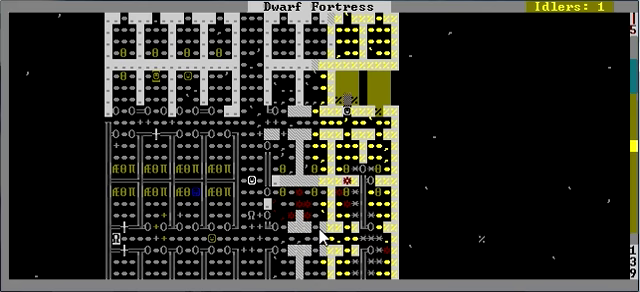
key(shift+Up)
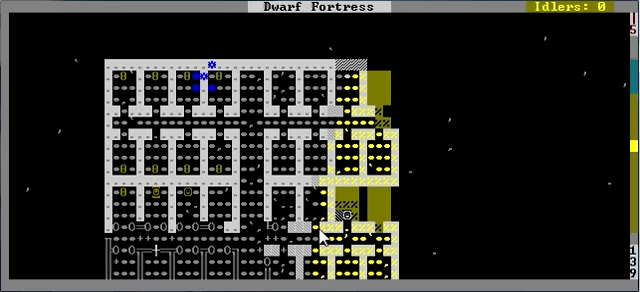
key(shift+Down)
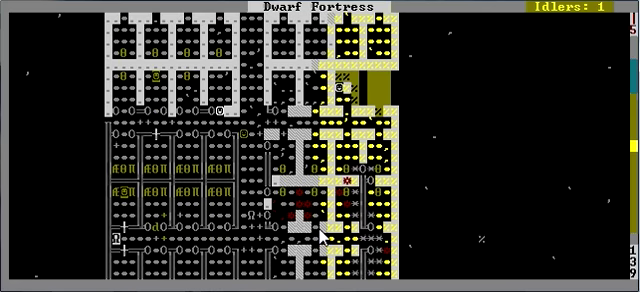
key(shift+Up)
key(d)
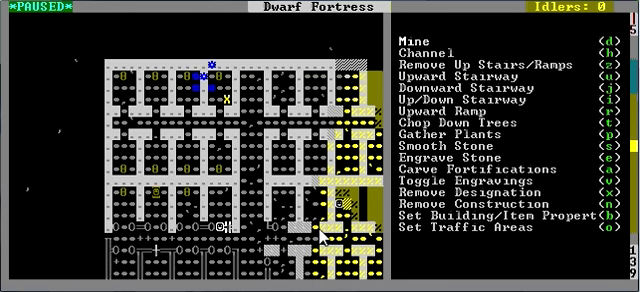
Step: Mark the central corridor's items for dumping, then pause and go up a level
key(Escape)
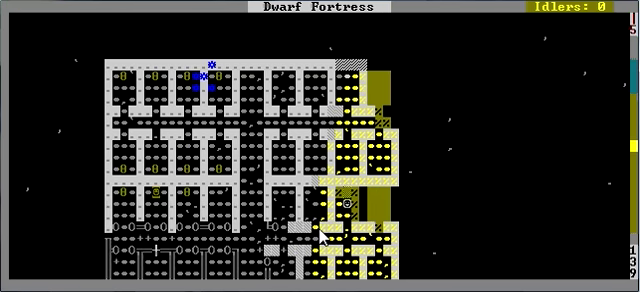
key(d)
key(b)
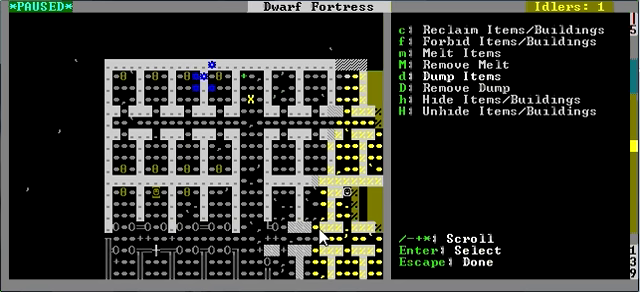
key(shift+Down)
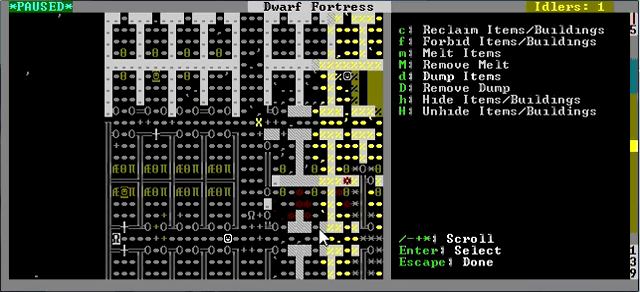
key(shift+Down)
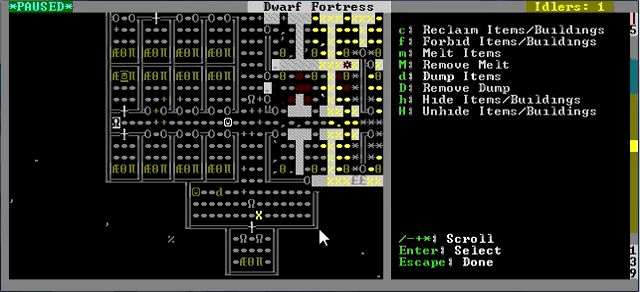
key(d)
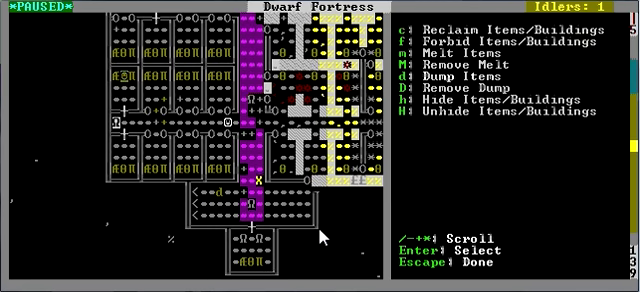
key(shift+Up)
key(Escape)
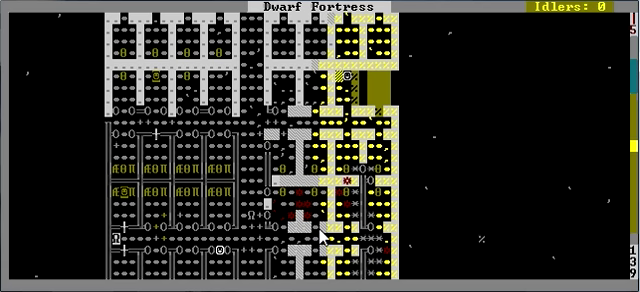
key(space)
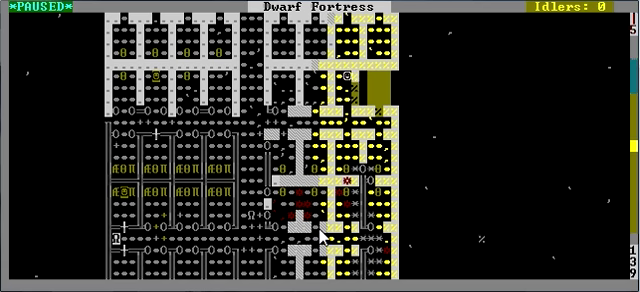
key(shift+less)
key(shift+less)
key(shift+less)
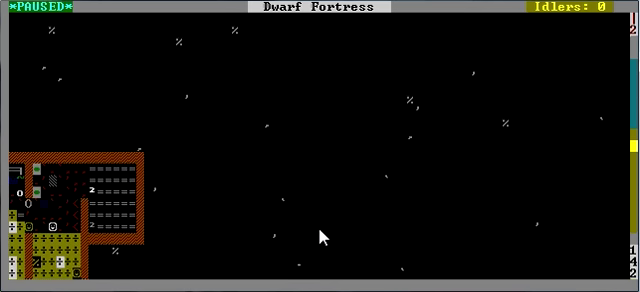
Step: Centre the surface fortress, change level, and check the designation orders
key(shift+Down)
key(shift+Left)
key(shift+Right)
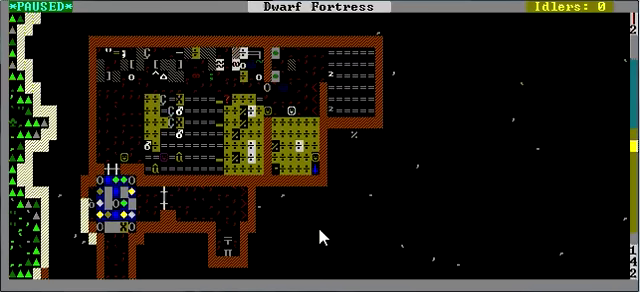
key(shift+greater)
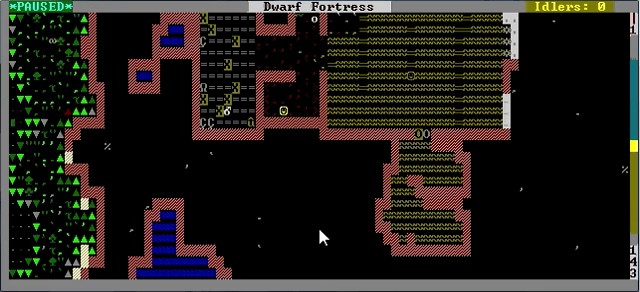
key(d)
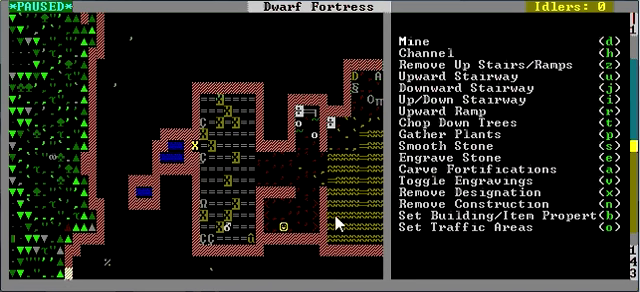
key(Escape)
Step: Go down to the mining level, unpause the game, and look further south
key(shift+less)
key(shift+greater)
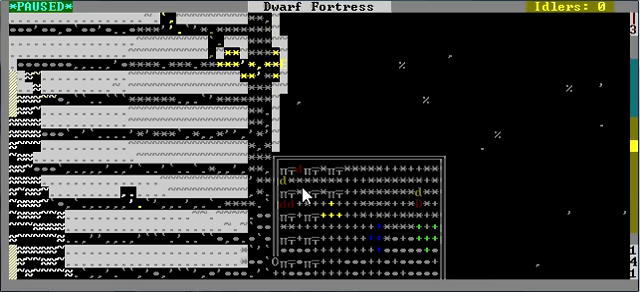
key(d)
key(Escape)
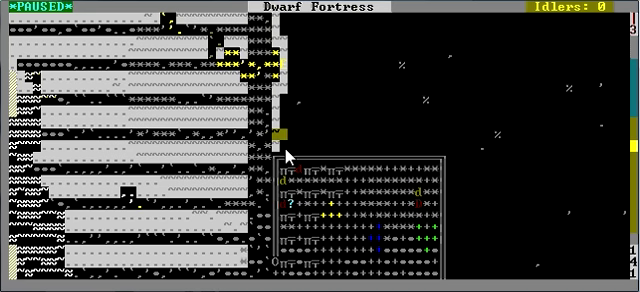
key(space)
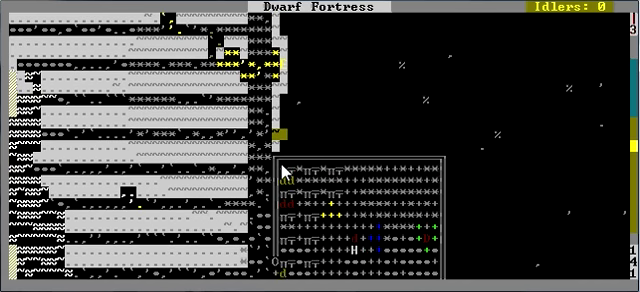
key(shift+Down)
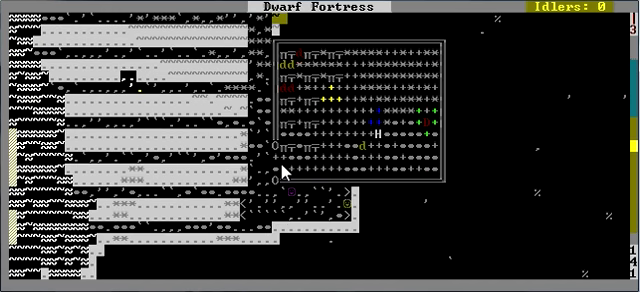